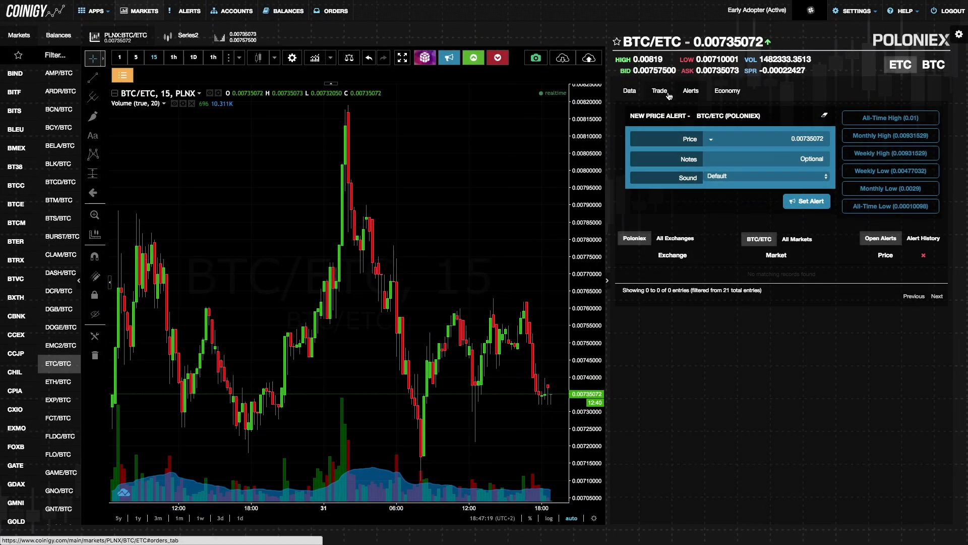
Draft a limit buy of ETC spending 1 BTC at a chart price of 0.00754761, and dismiss the draft
{"action": "left_click", "coordinate": [662, 92]}
{"action": "left_click", "coordinate": [737, 166]}
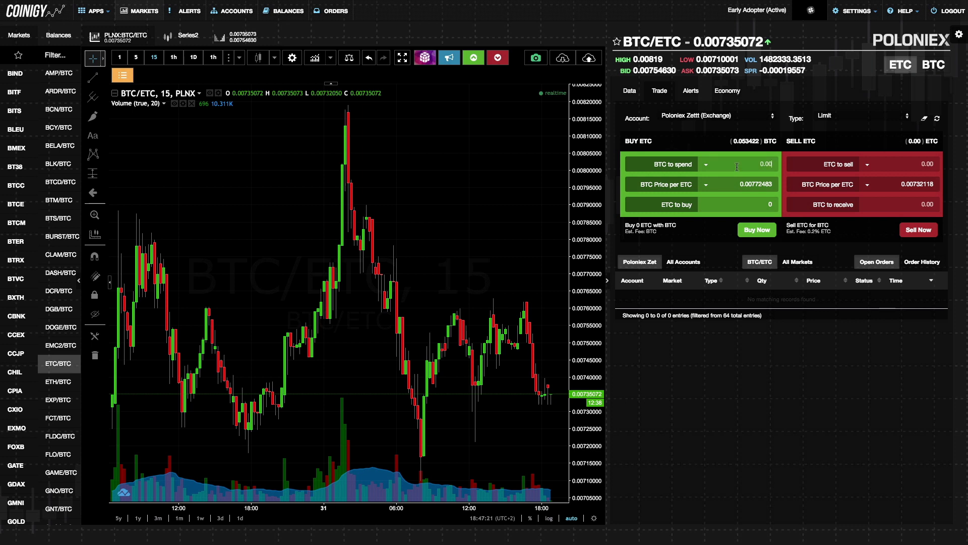
{"action": "type", "text": "1"}
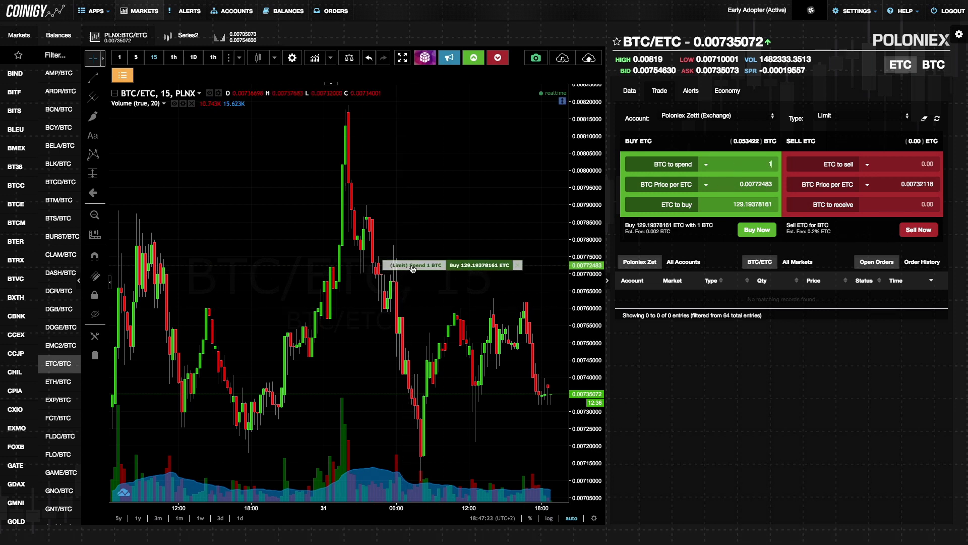
{"action": "left_click_drag", "start_coordinate": [410, 266], "coordinate": [505, 326]}
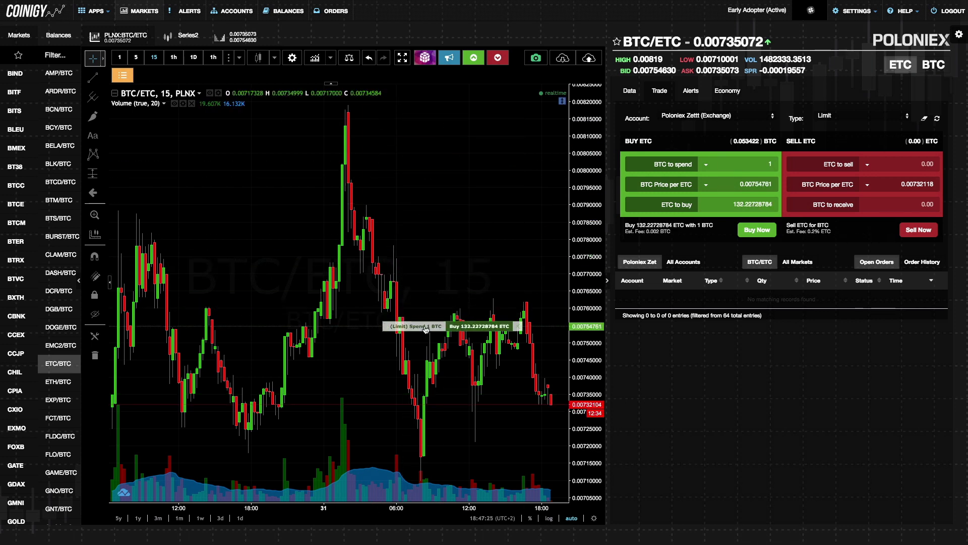
{"action": "left_click", "coordinate": [521, 326]}
Start a new BTC/ETC price alert with the note "up" and the beeps sound
{"action": "left_click", "coordinate": [689, 91]}
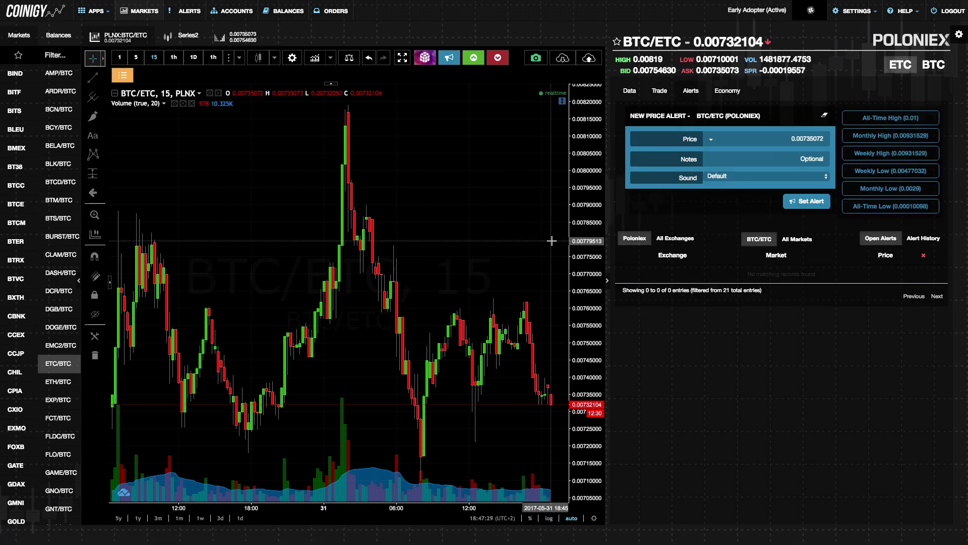
{"action": "left_click", "coordinate": [779, 157]}
{"action": "type", "text": "up"}
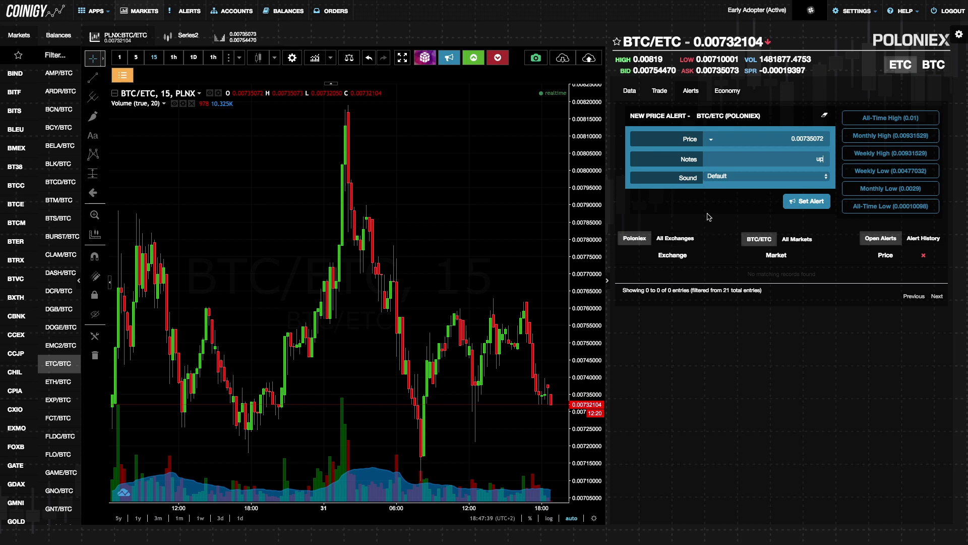
{"action": "left_click", "coordinate": [713, 177]}
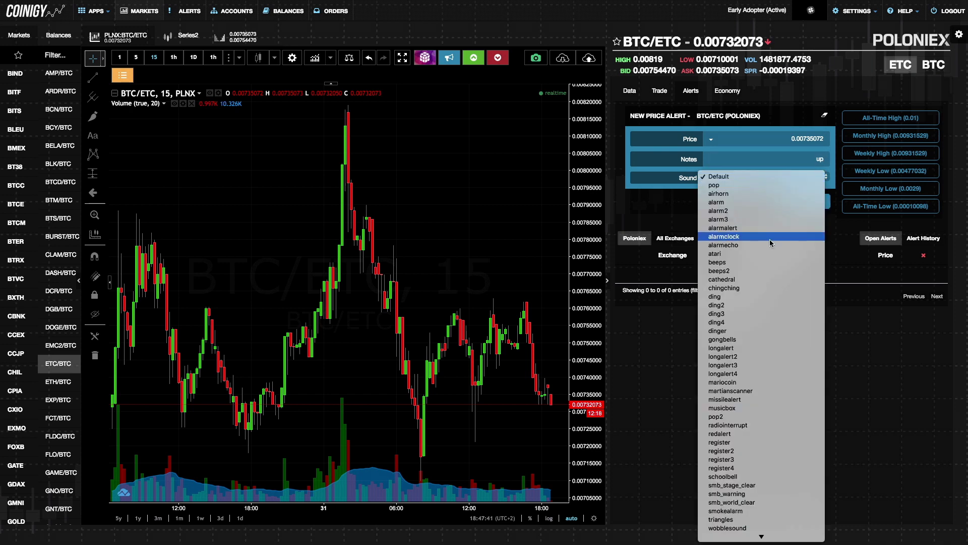
{"action": "scroll", "coordinate": [786, 363], "scroll_direction": "down", "scroll_amount": 1}
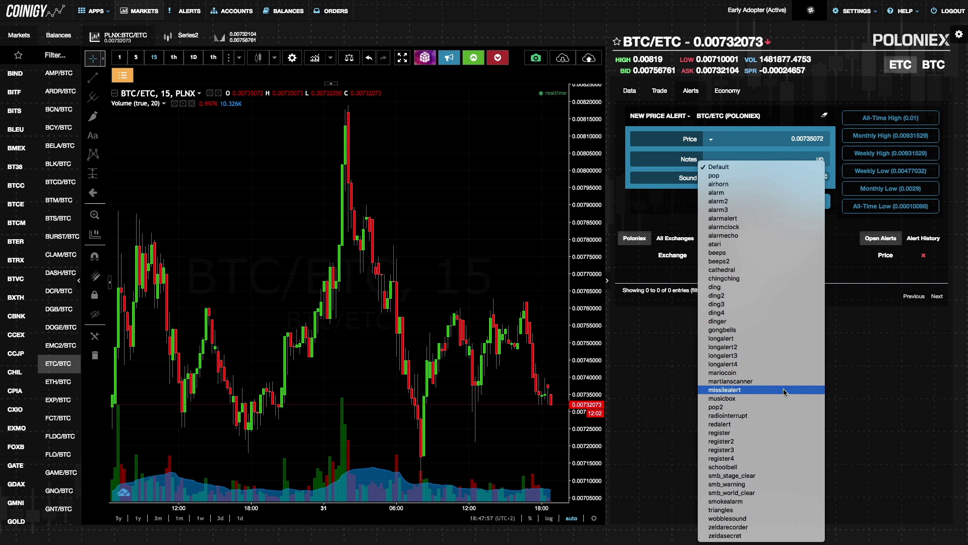
{"action": "left_click", "coordinate": [750, 253]}
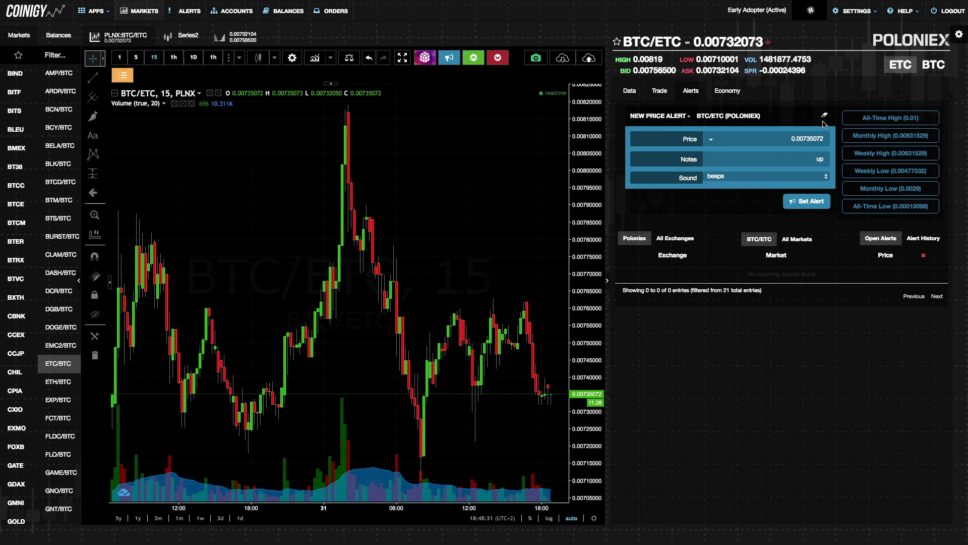
Clear the alert's note and sound, and fill them in again with "up" and beeps
{"action": "double_click", "coordinate": [749, 160]}
{"action": "key", "text": "BackSpace"}
{"action": "left_click", "coordinate": [732, 178]}
{"action": "left_click", "coordinate": [737, 94]}
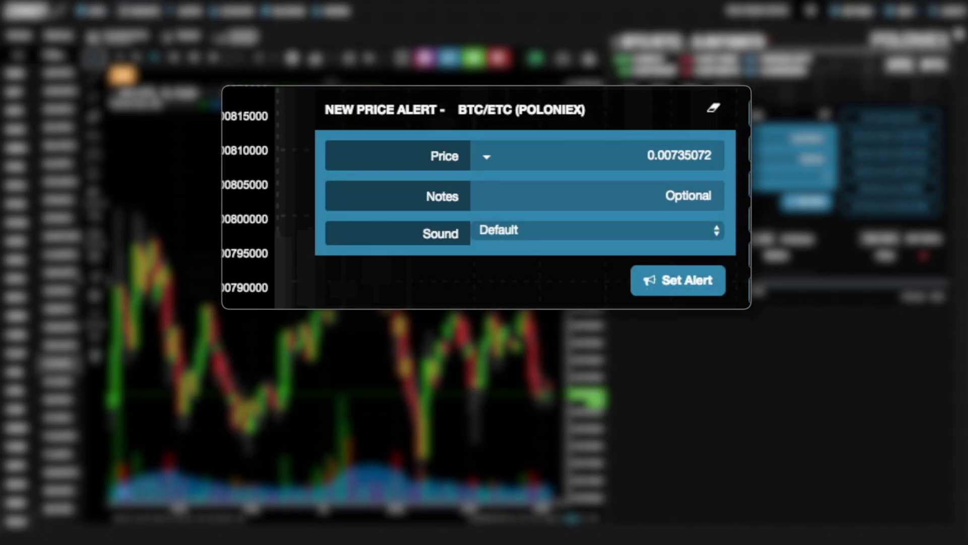
{"action": "type", "text": "up"}
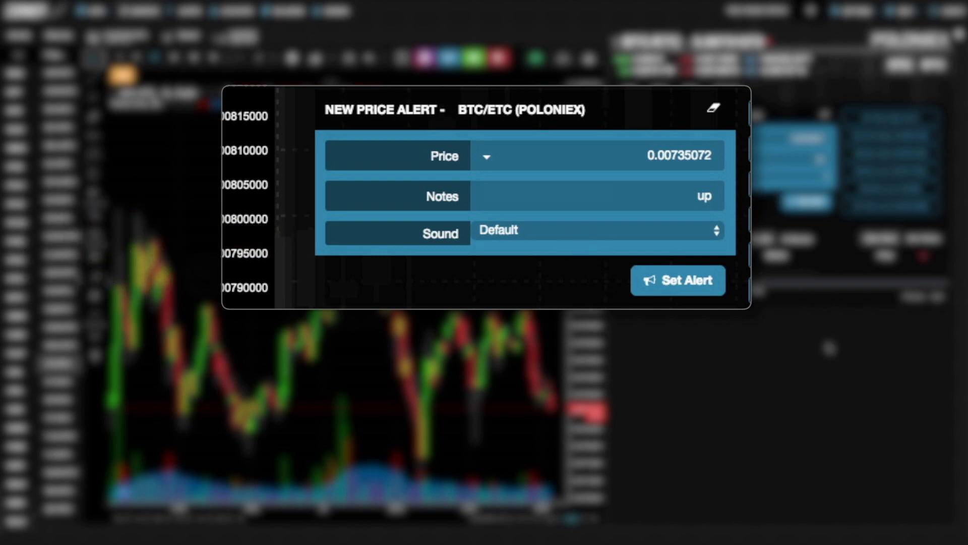
{"action": "key", "text": "Down"}
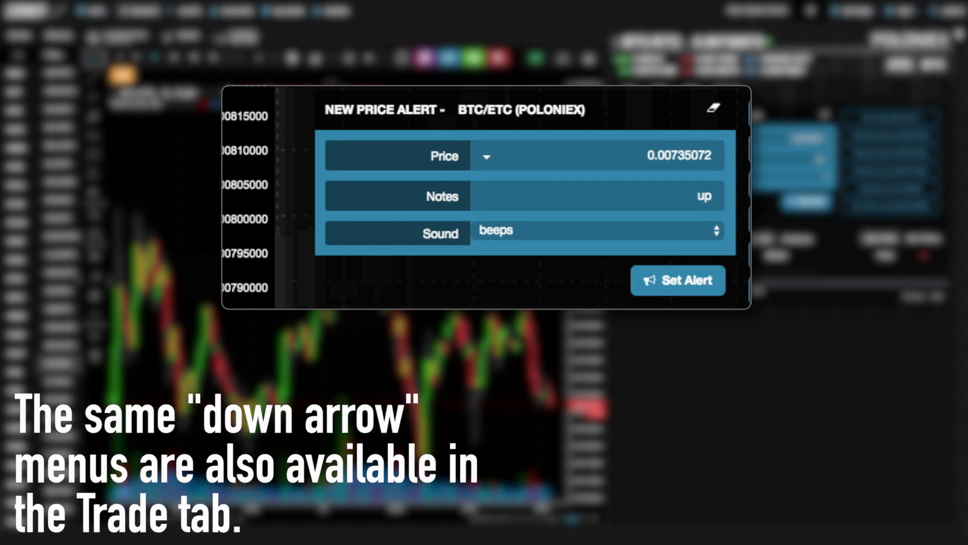
Base the alert on the last price, move its chart line up to 0.00744508, and set the alert
{"action": "left_click", "coordinate": [485, 157]}
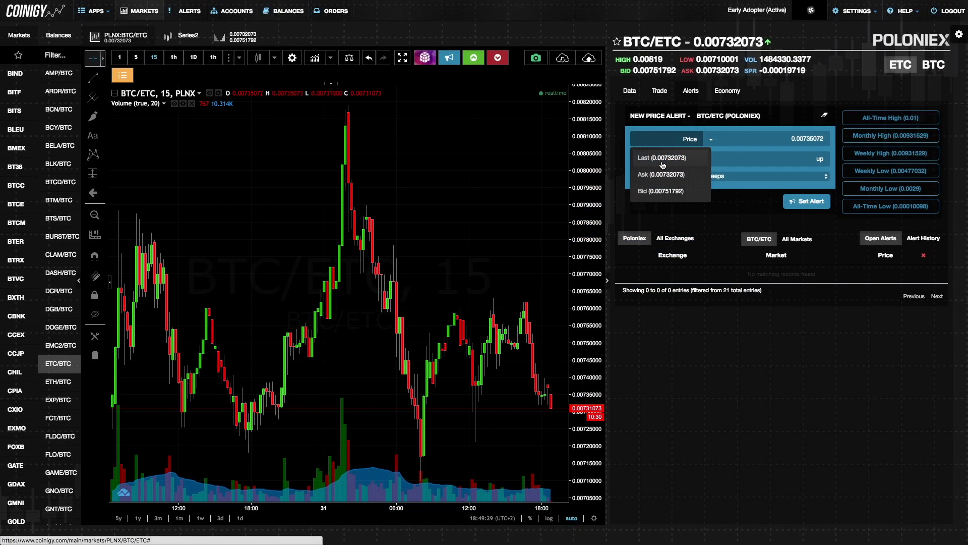
{"action": "left_click", "coordinate": [389, 194]}
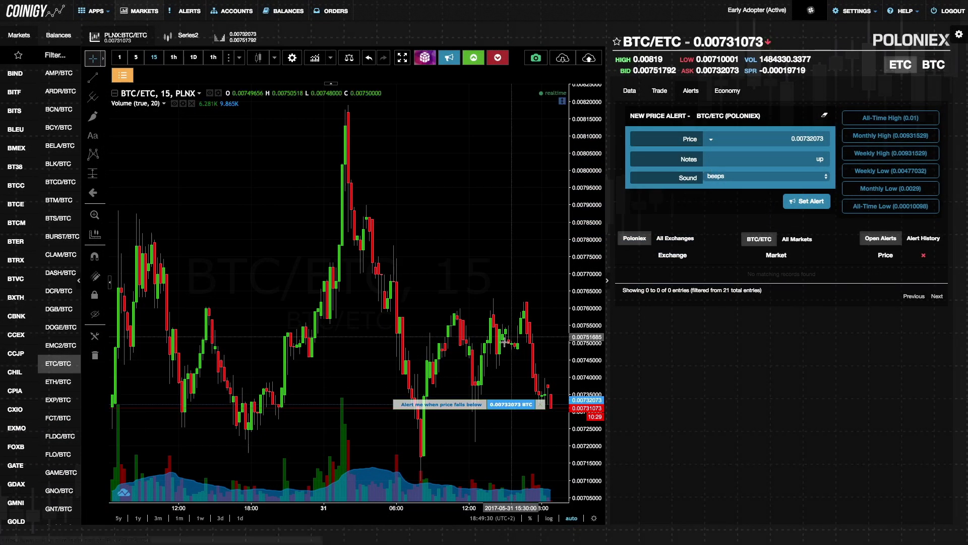
{"action": "left_click", "coordinate": [454, 362]}
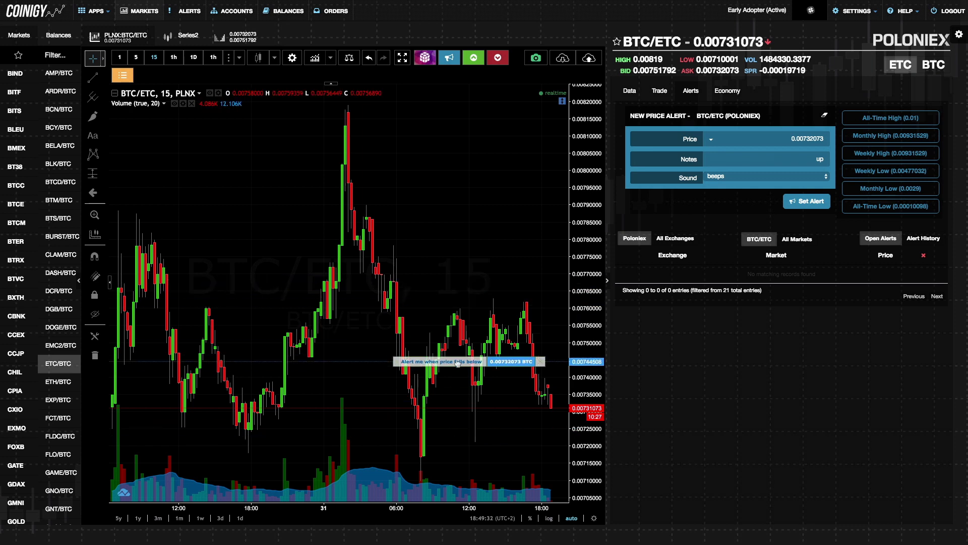
{"action": "left_click", "coordinate": [807, 201]}
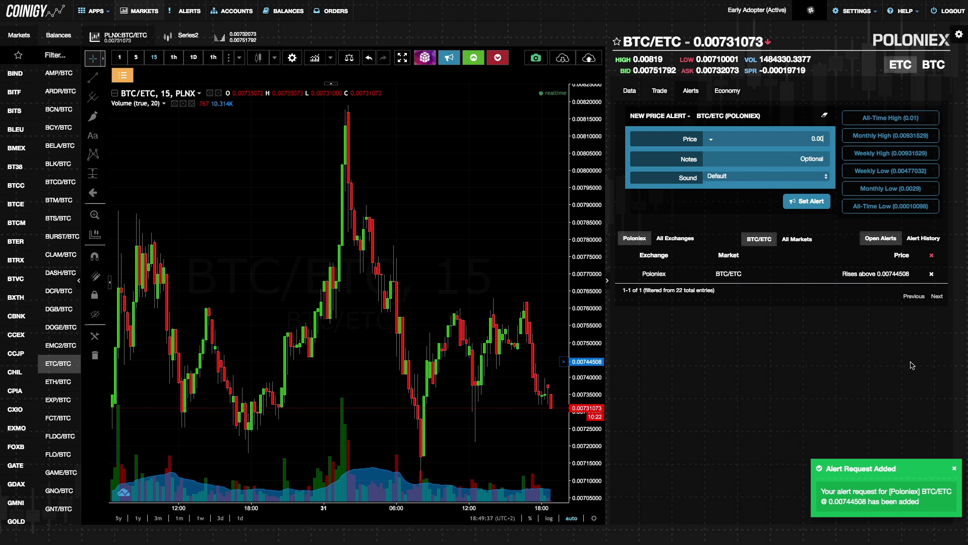
Cancel the open BTC/ETC alert at 0.00744508 and reset the new price alert form
{"action": "left_click", "coordinate": [931, 273]}
{"action": "left_click", "coordinate": [474, 244]}
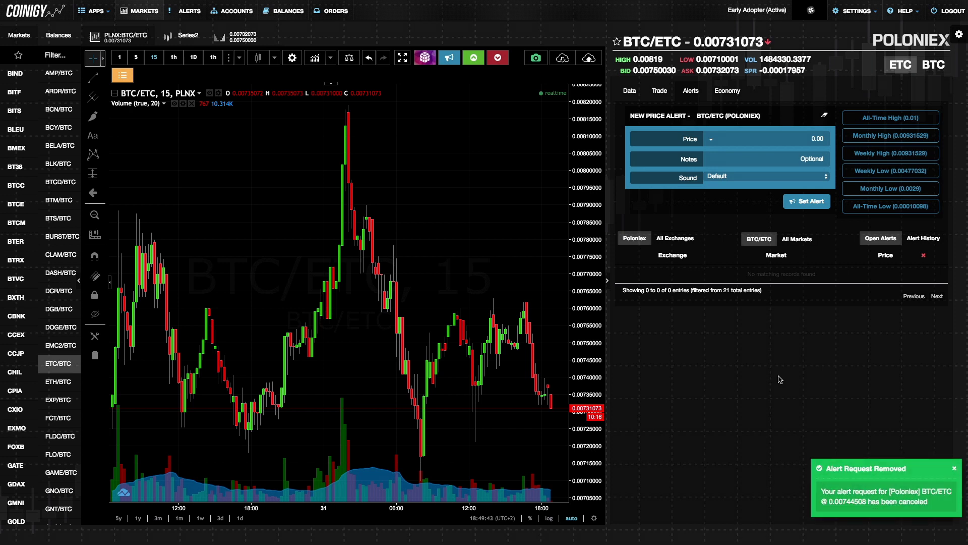
{"action": "left_click", "coordinate": [825, 117]}
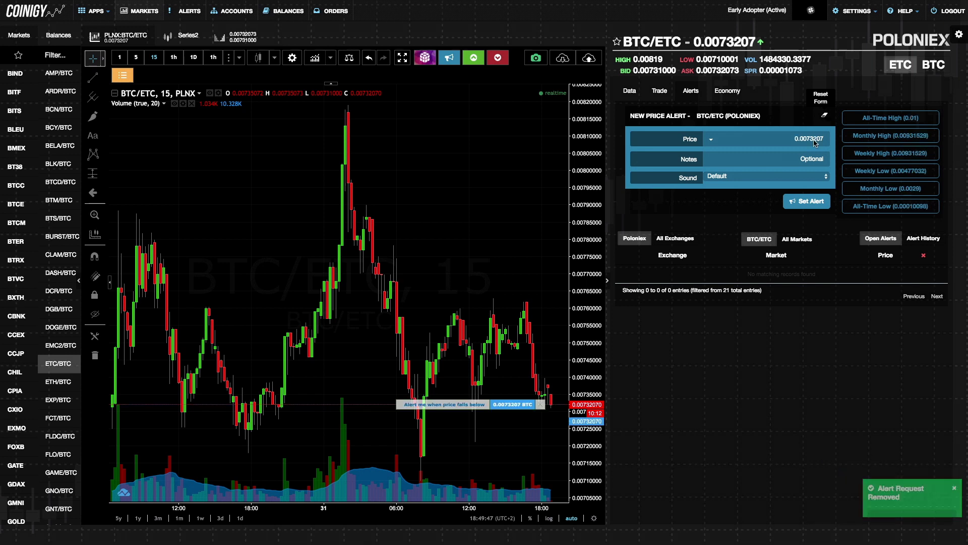
Lower the alert line to 0.00726639 on the chart and set the alert with the note "down"
{"action": "left_click_drag", "start_coordinate": [456, 404], "coordinate": [479, 419]}
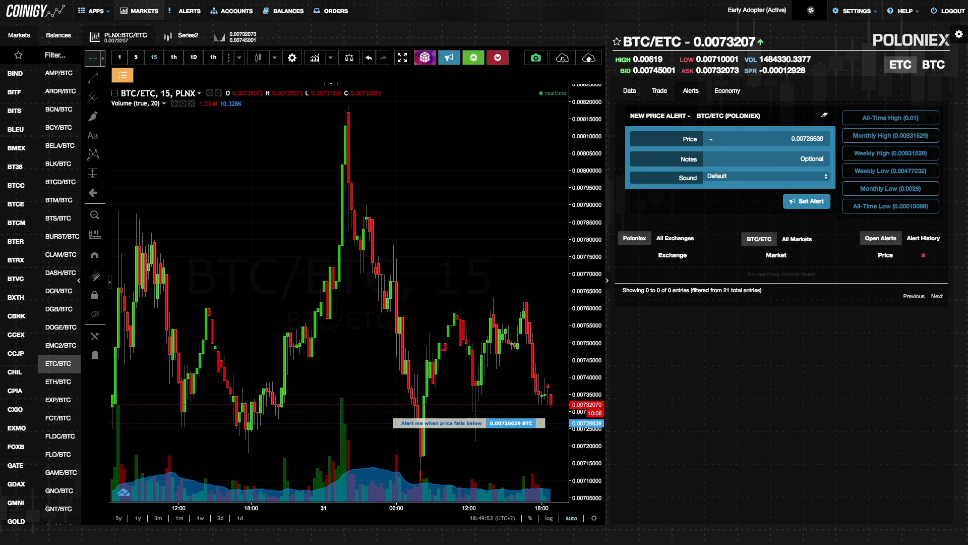
{"action": "type", "text": "down"}
{"action": "key", "text": "Tab"}
{"action": "key", "text": "Down"}
{"action": "left_click", "coordinate": [806, 201]}
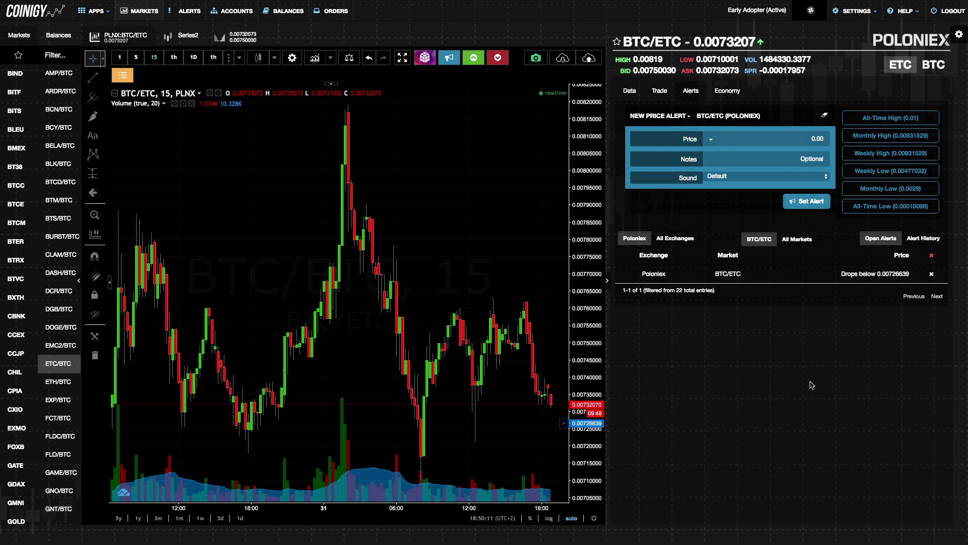
Cancel the open BTC/ETC alert that triggers on a drop below 0.00726639
{"action": "left_click", "coordinate": [932, 274]}
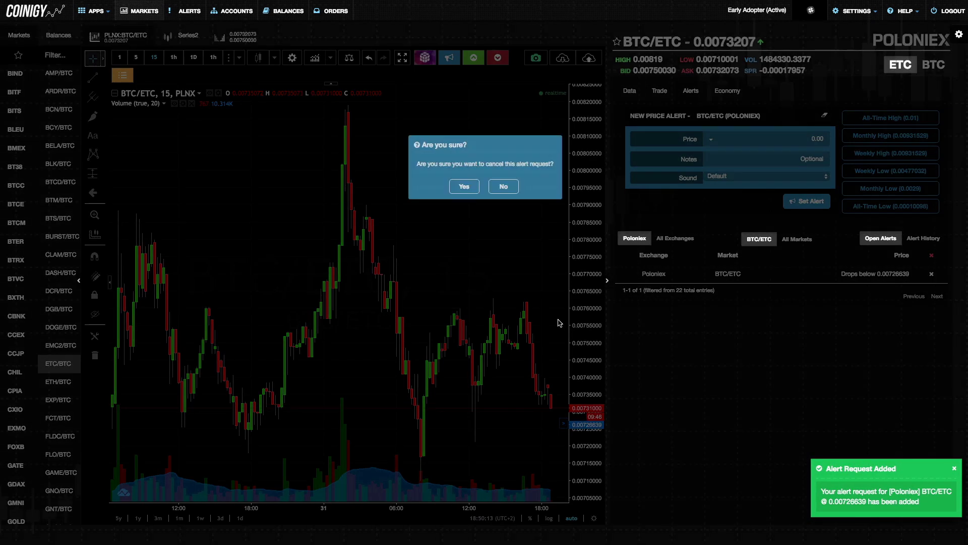
{"action": "left_click", "coordinate": [464, 187]}
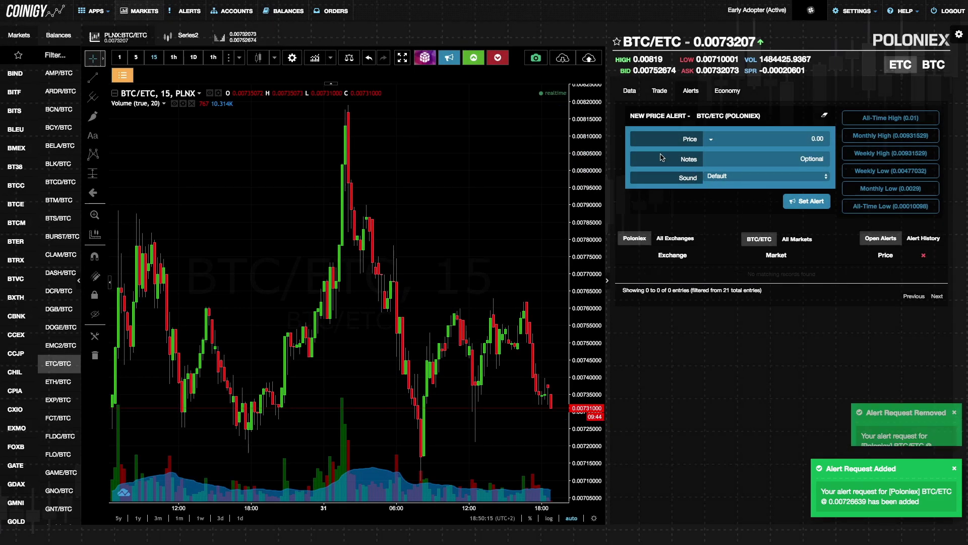
Start a price alert from an ask in the order book, raise its chart line to 0.00756811, and dismiss the line
{"action": "left_click", "coordinate": [631, 94]}
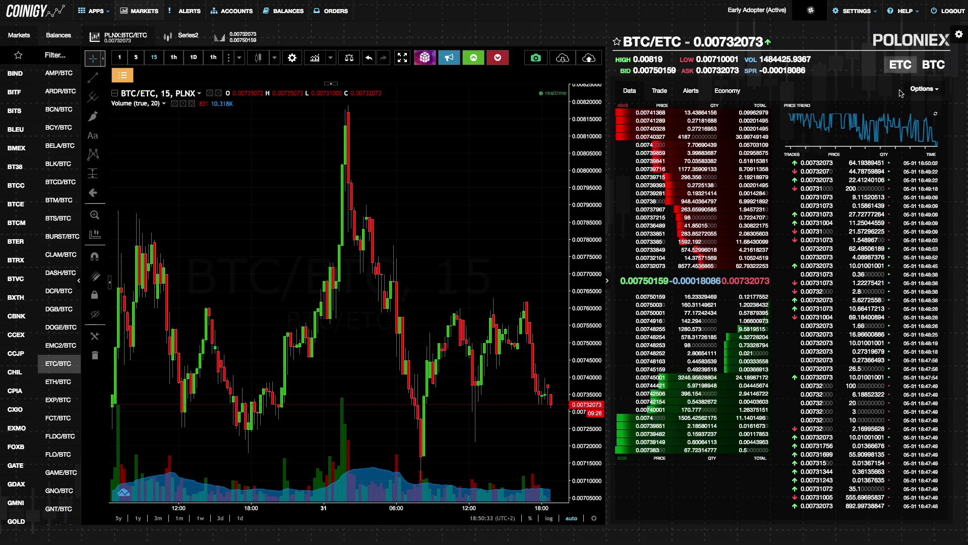
{"action": "left_click", "coordinate": [918, 91]}
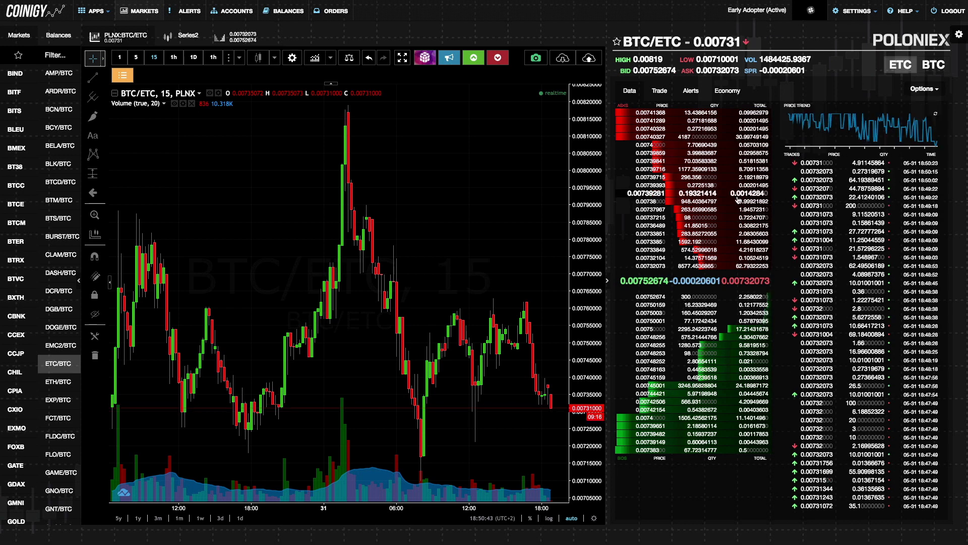
{"action": "left_click", "coordinate": [708, 176]}
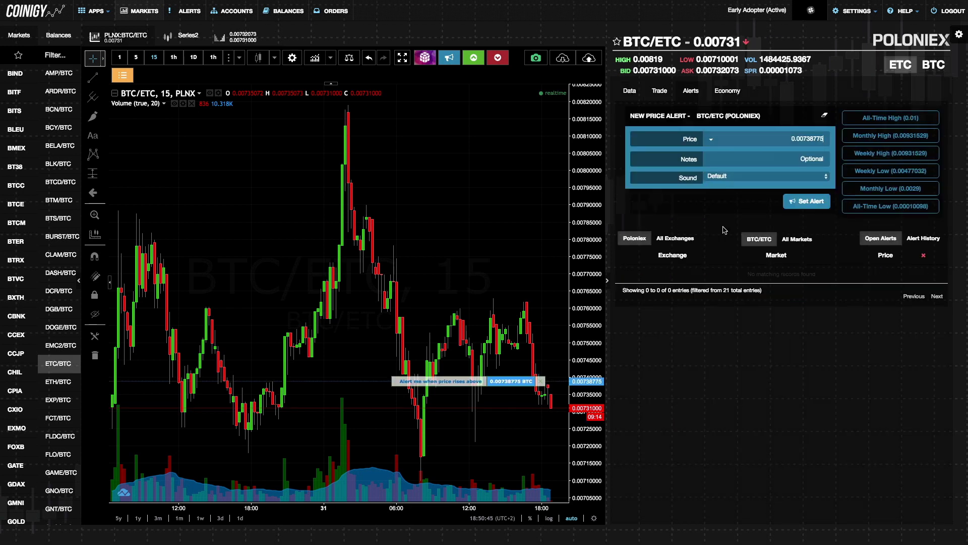
{"action": "left_click_drag", "start_coordinate": [438, 381], "coordinate": [442, 321]}
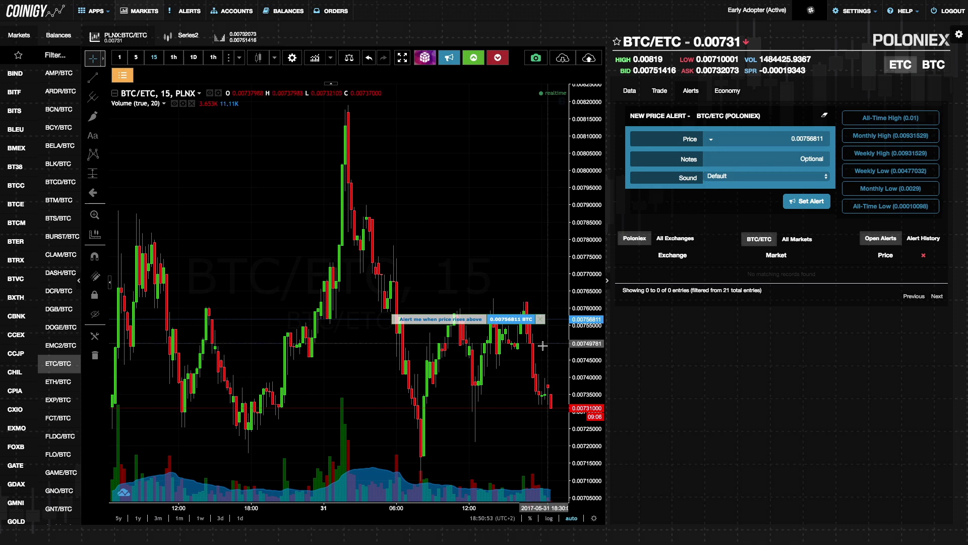
{"action": "left_click", "coordinate": [540, 317]}
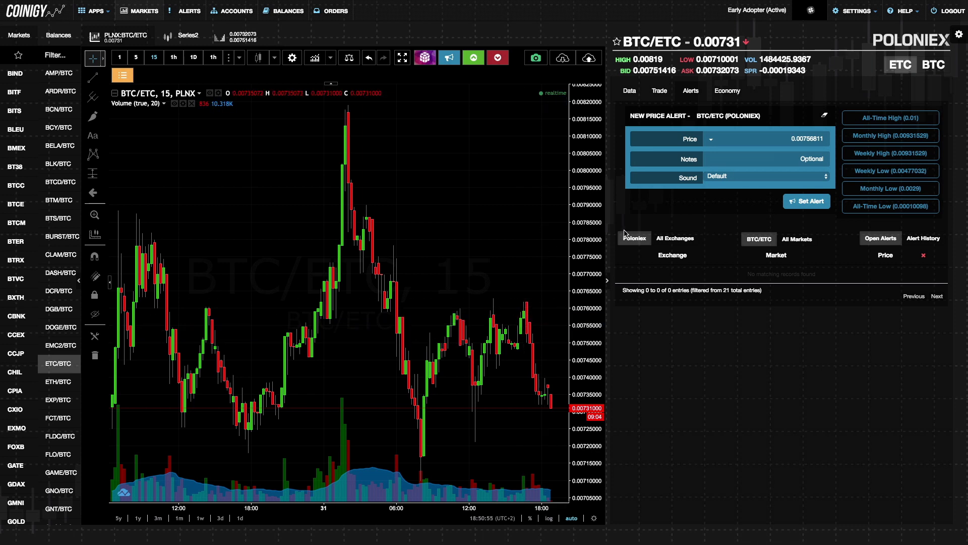
Make order book clicks place an Order, and start a limit order at 0.00738000 from the asks
{"action": "left_click", "coordinate": [631, 91]}
{"action": "left_click", "coordinate": [924, 88]}
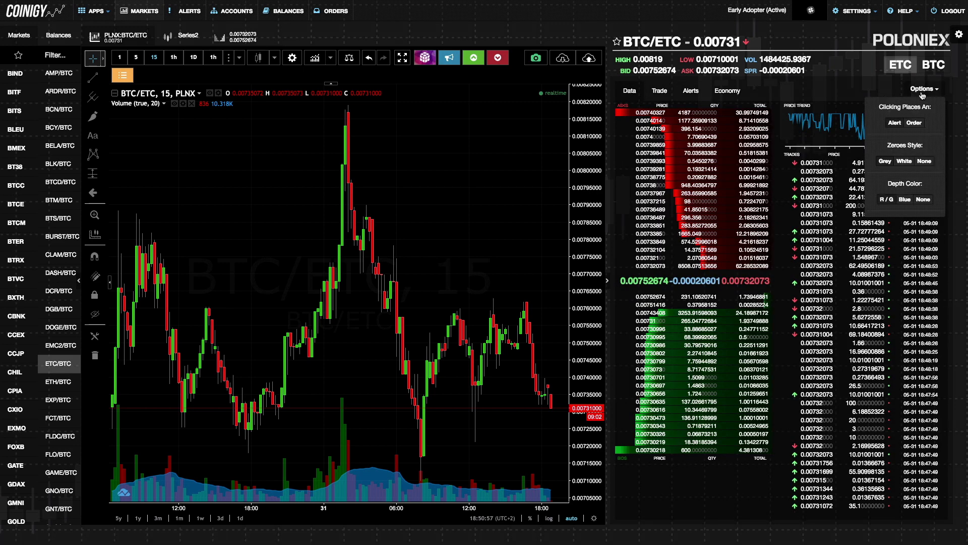
{"action": "left_click", "coordinate": [913, 124]}
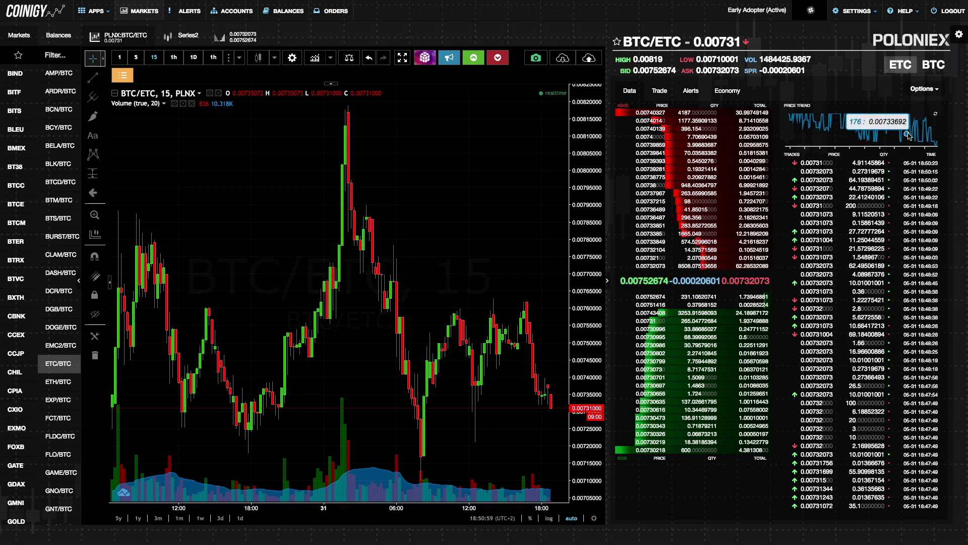
{"action": "left_click", "coordinate": [922, 90]}
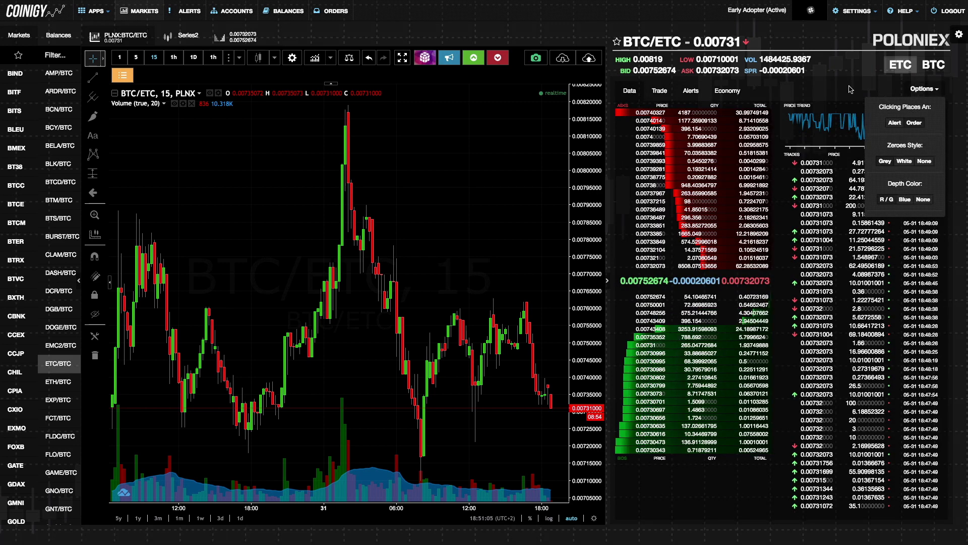
{"action": "left_click", "coordinate": [650, 185]}
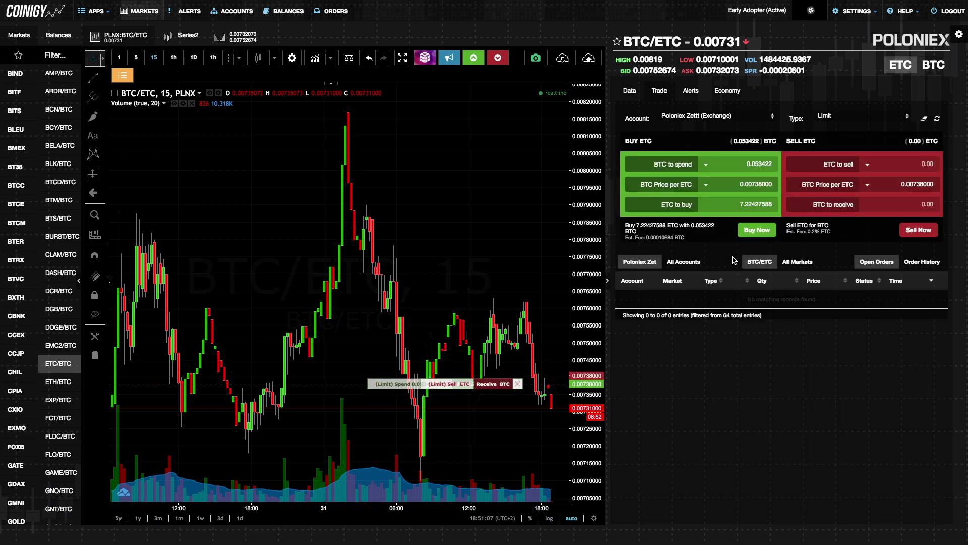
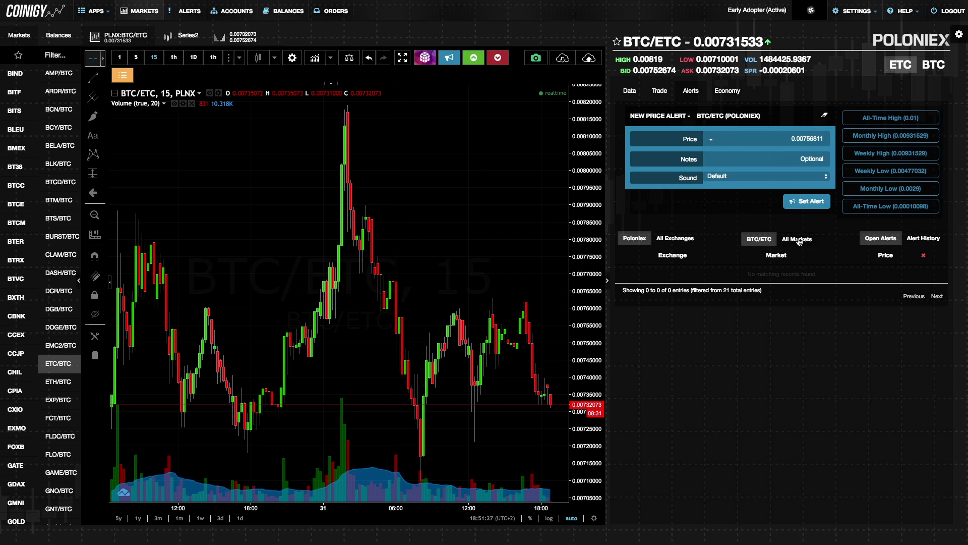
Review the open Poloniex alerts across all markets, and limit the list to BTC/ETC again
{"action": "left_click", "coordinate": [799, 241]}
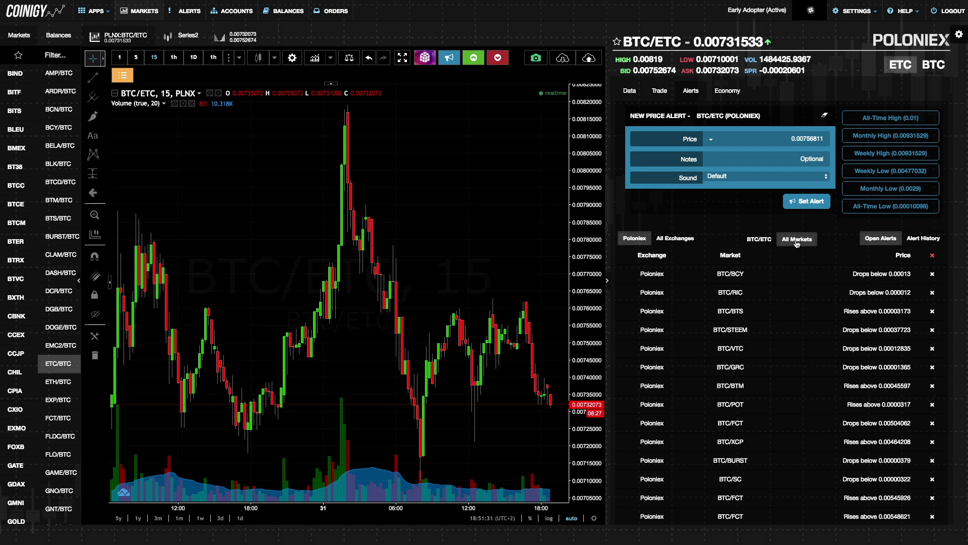
{"action": "scroll", "coordinate": [798, 362], "scroll_direction": "down", "scroll_amount": 3}
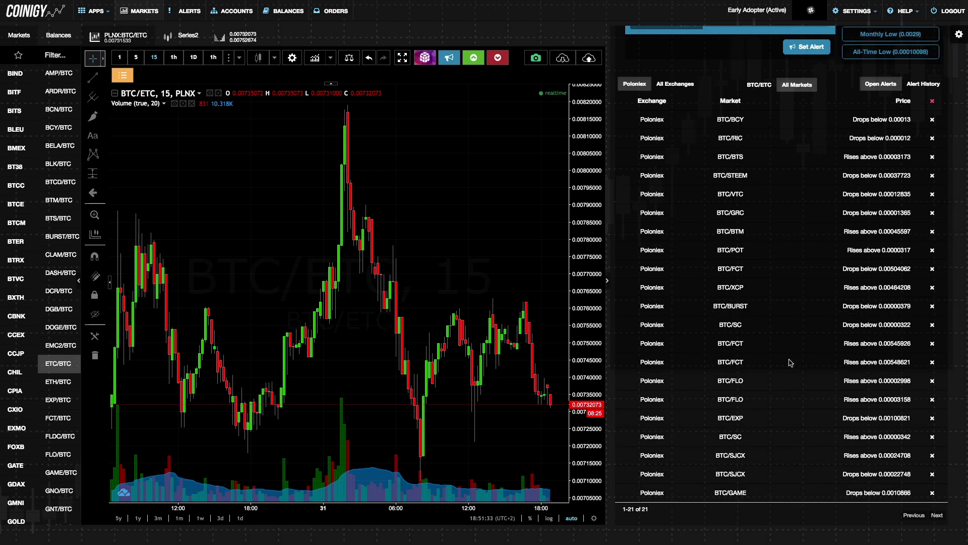
{"action": "scroll", "coordinate": [790, 362], "scroll_direction": "up", "scroll_amount": 3}
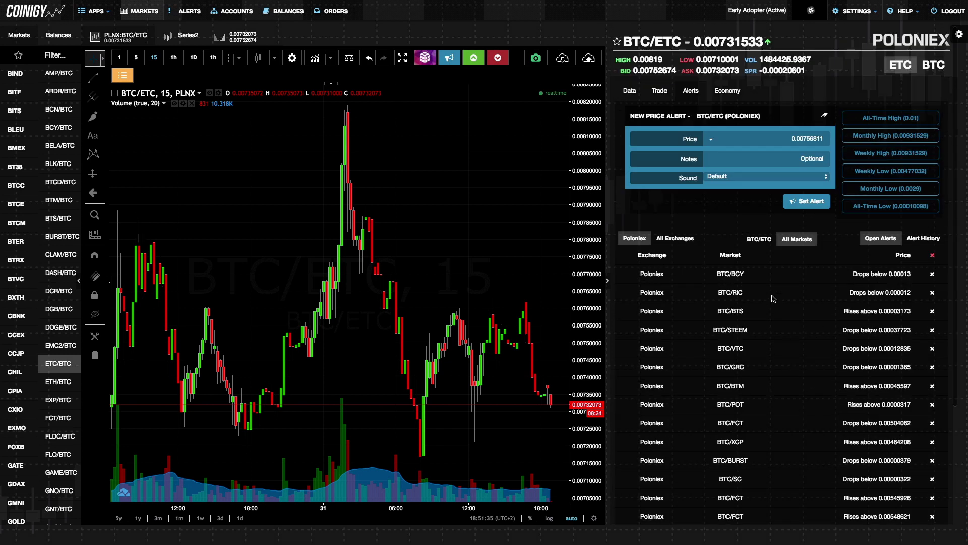
{"action": "left_click", "coordinate": [758, 240]}
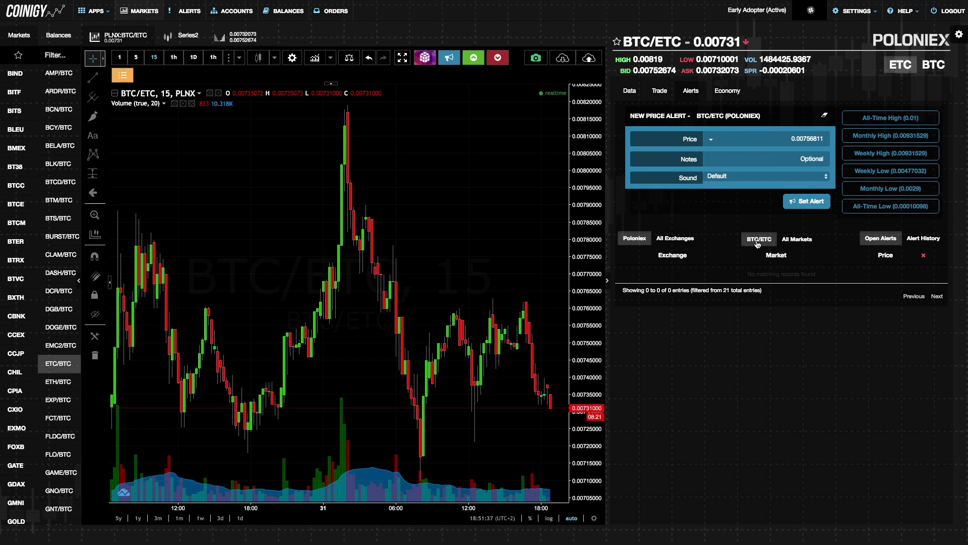
Review the open BTC/ETC alerts across all exchanges, and limit the alert list to Poloniex again
{"action": "left_click", "coordinate": [666, 239]}
{"action": "left_click", "coordinate": [641, 241]}
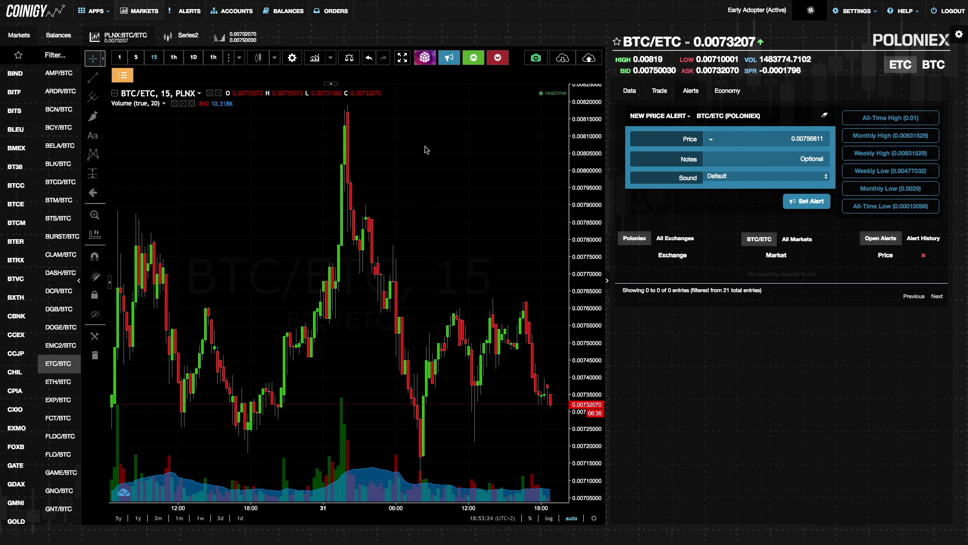
Start a price alert on the chart, lower its line to 0.00731766, and dismiss the line
{"action": "left_click", "coordinate": [450, 58]}
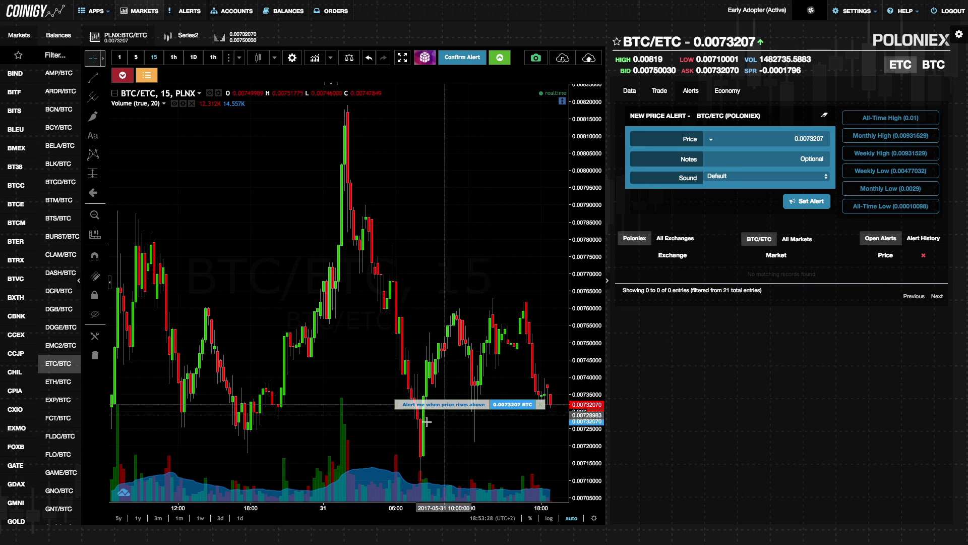
{"action": "mouse_move", "coordinate": [428, 404]}
{"action": "left_mouse_down"}
{"action": "mouse_move", "coordinate": [429, 319]}
{"action": "mouse_move", "coordinate": [432, 414]}
{"action": "left_mouse_up"}
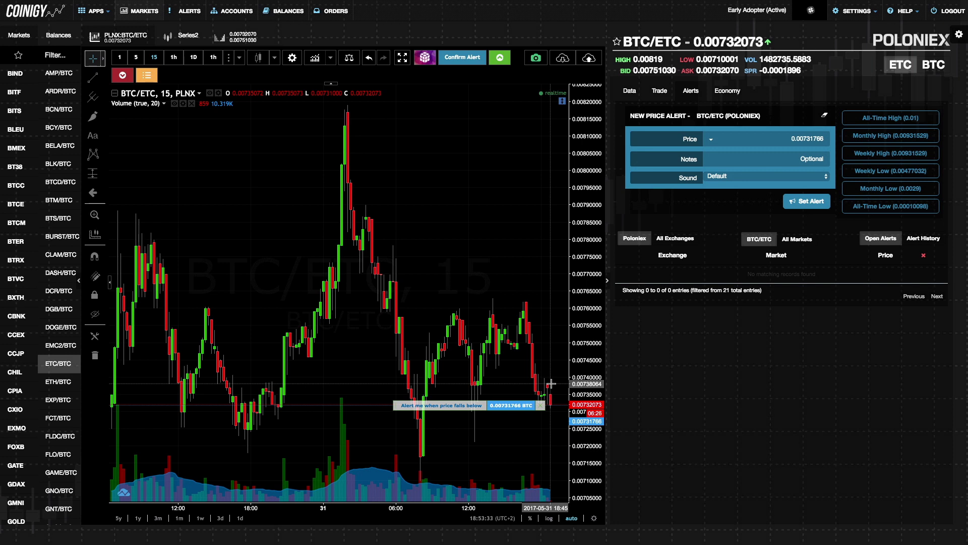
{"action": "left_click", "coordinate": [540, 405]}
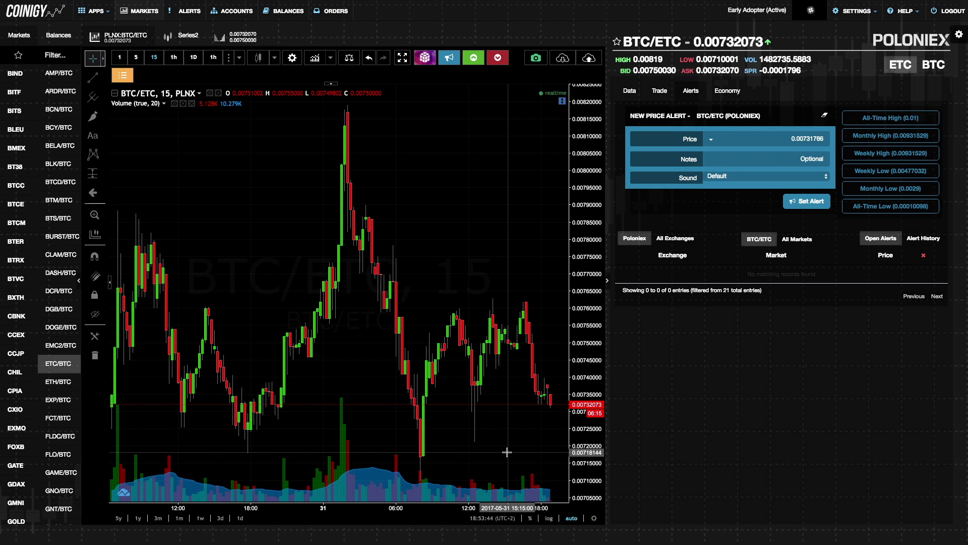
Accept the magenta arrow's coordinates, bring back the MACD and RSI panes, and maximize the price pane again
{"action": "mouse_move", "coordinate": [906, 18]}
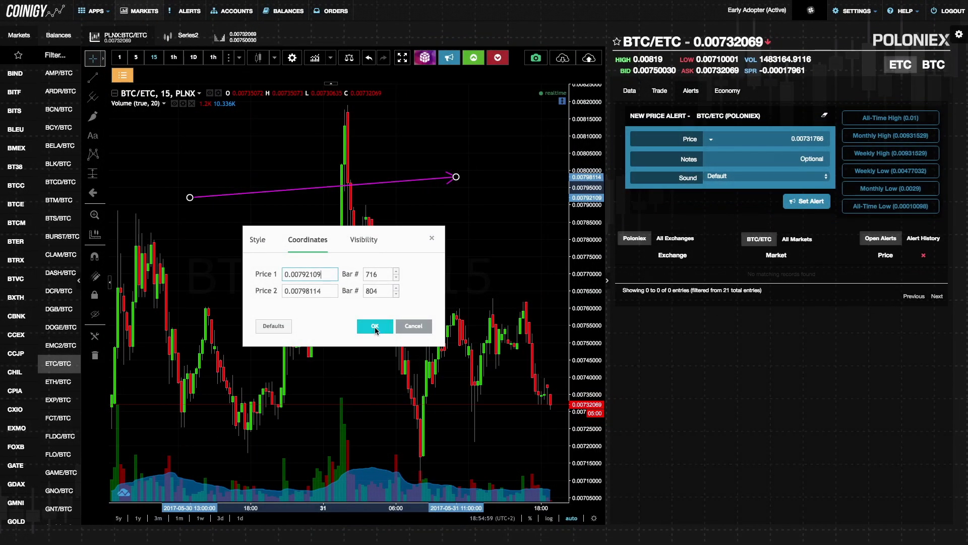
{"action": "left_click", "coordinate": [376, 327]}
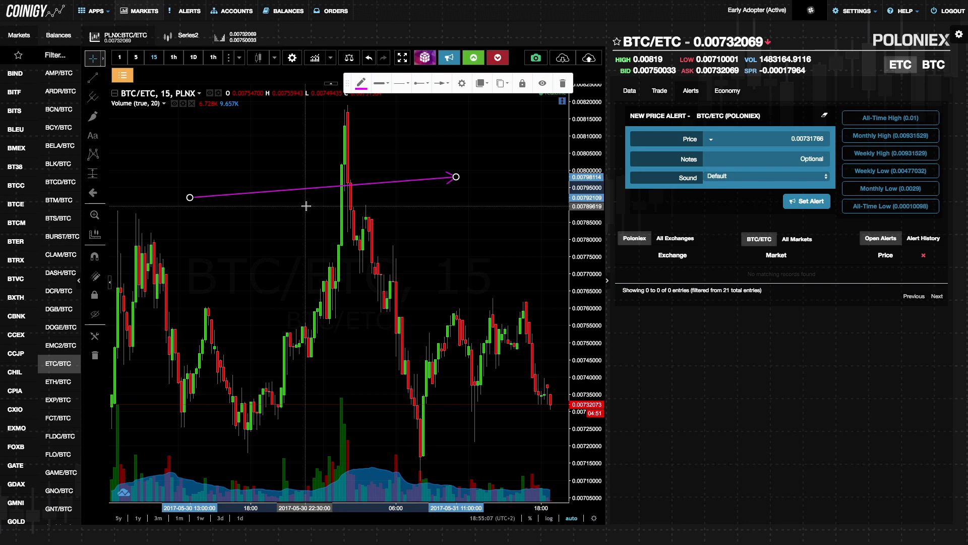
{"action": "left_click", "coordinate": [308, 263]}
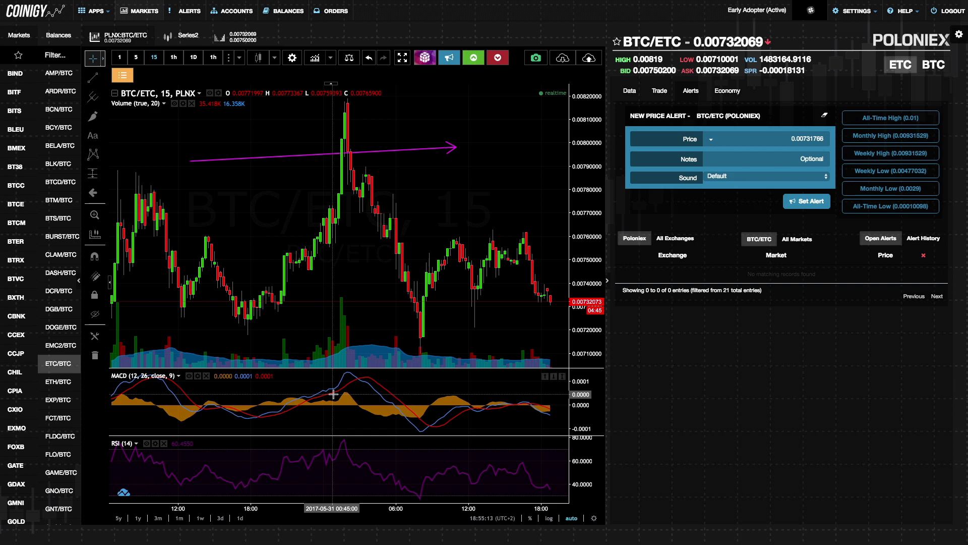
{"action": "double_click", "coordinate": [423, 327]}
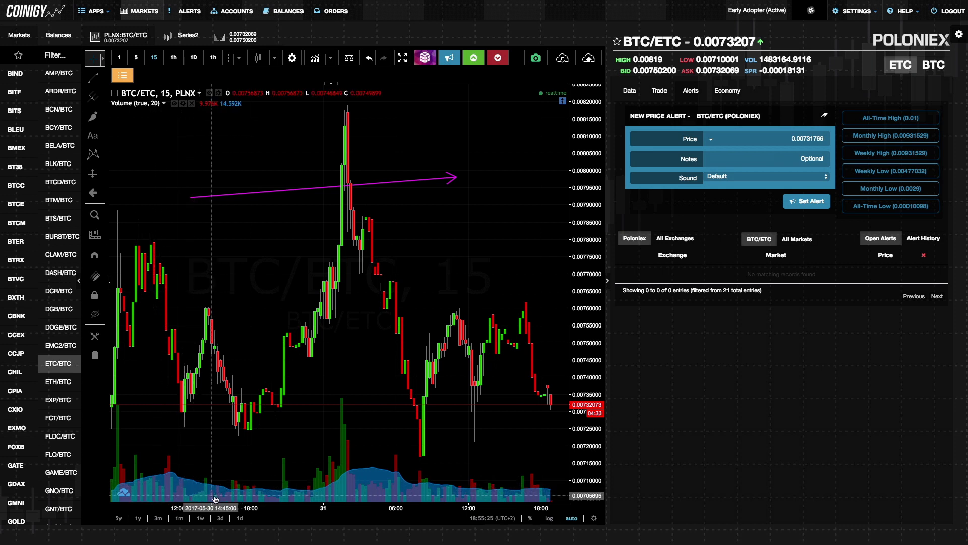
Reload the page to restore the chart from its last autosave, and delete the magenta arrow
{"action": "key", "text": "super+r"}
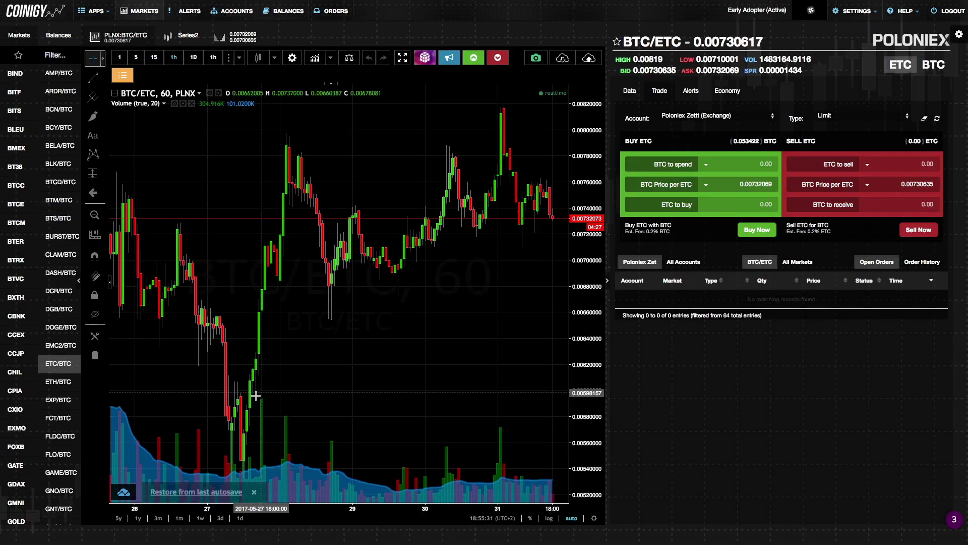
{"action": "left_click", "coordinate": [210, 493]}
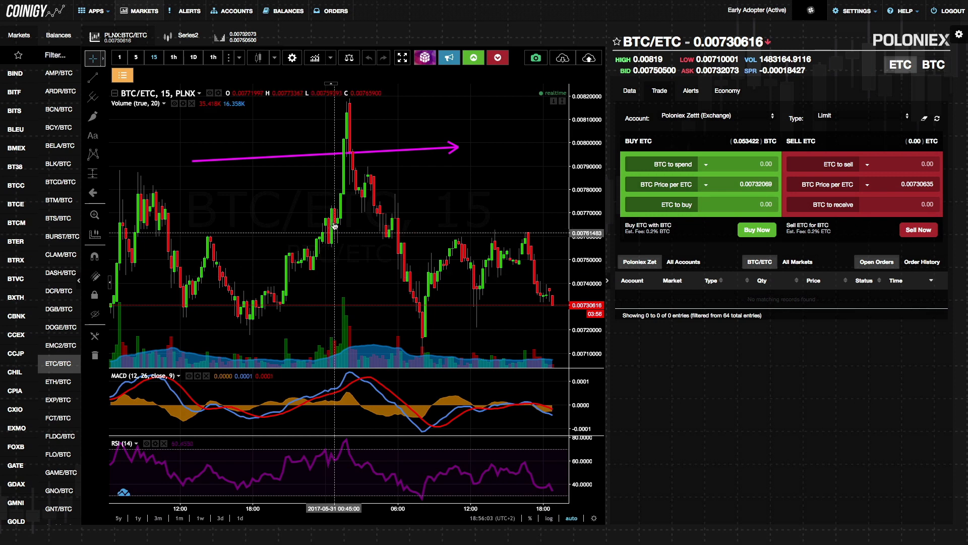
{"action": "left_click", "coordinate": [295, 155]}
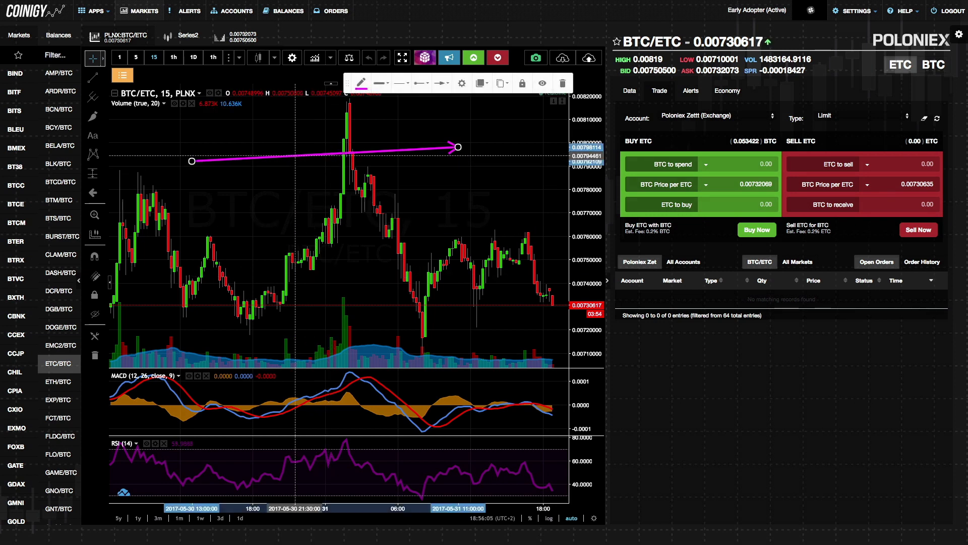
{"action": "key", "text": "Delete"}
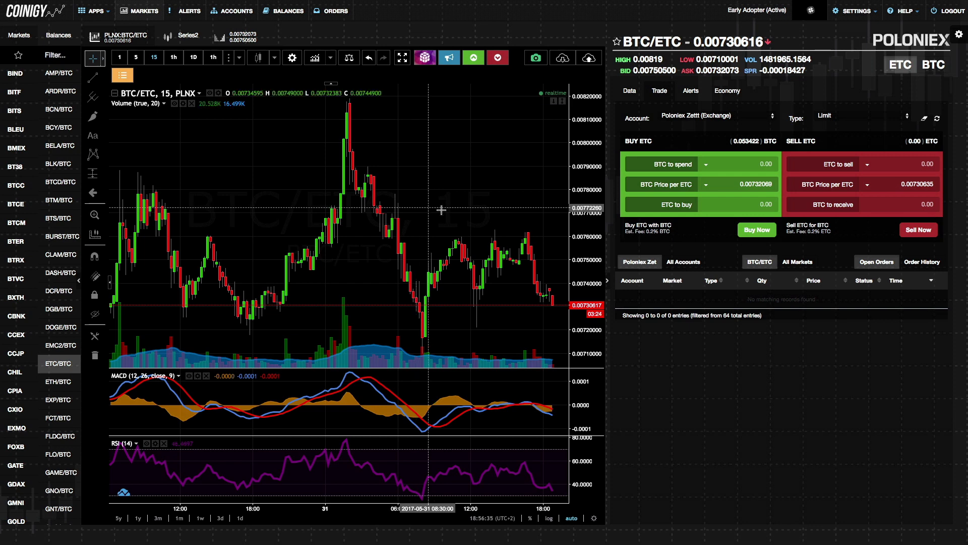
Look at the dialogs for saving and loading chart layouts, close both without changes, and maximize the price pane
{"action": "left_click", "coordinate": [588, 59]}
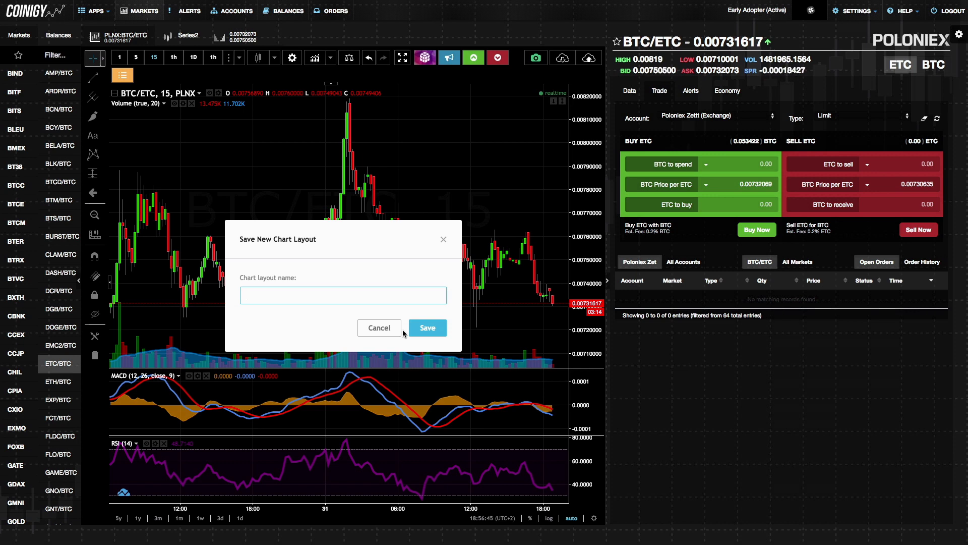
{"action": "left_click", "coordinate": [379, 328]}
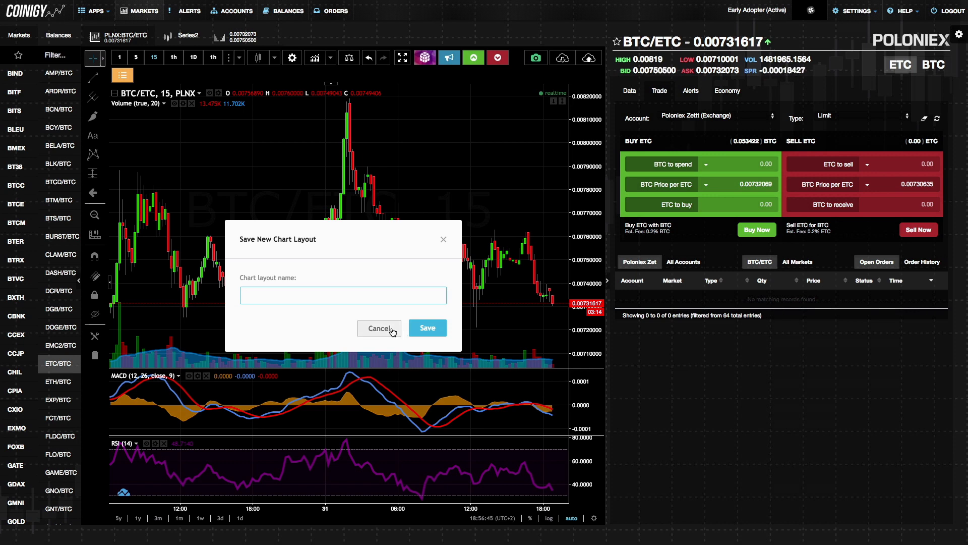
{"action": "left_click", "coordinate": [562, 58]}
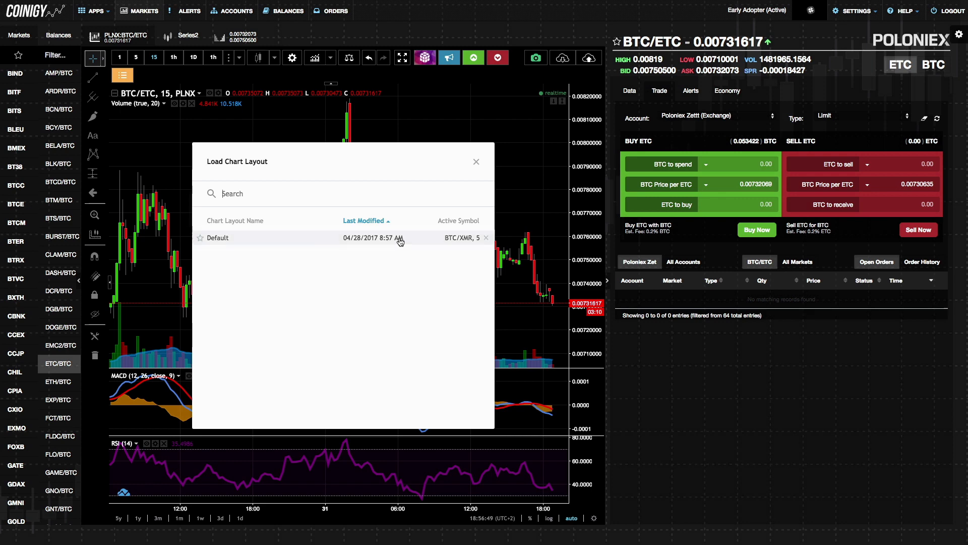
{"action": "left_click", "coordinate": [476, 164]}
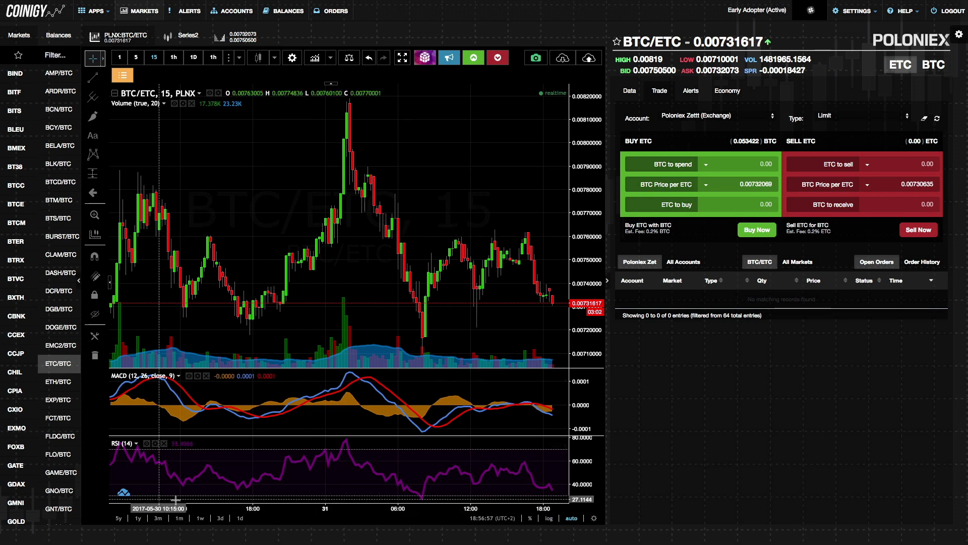
{"action": "double_click", "coordinate": [313, 202]}
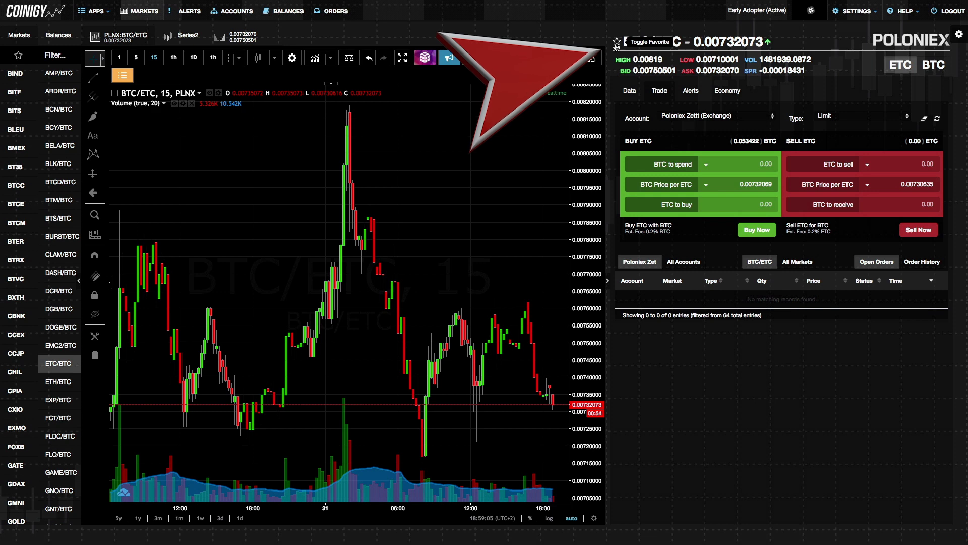
Add BTC/ETC to the favorites, filter the market list to favorites, and remove BTC/ETC from the favorites again
{"action": "left_click", "coordinate": [19, 61]}
{"action": "left_click", "coordinate": [19, 58]}
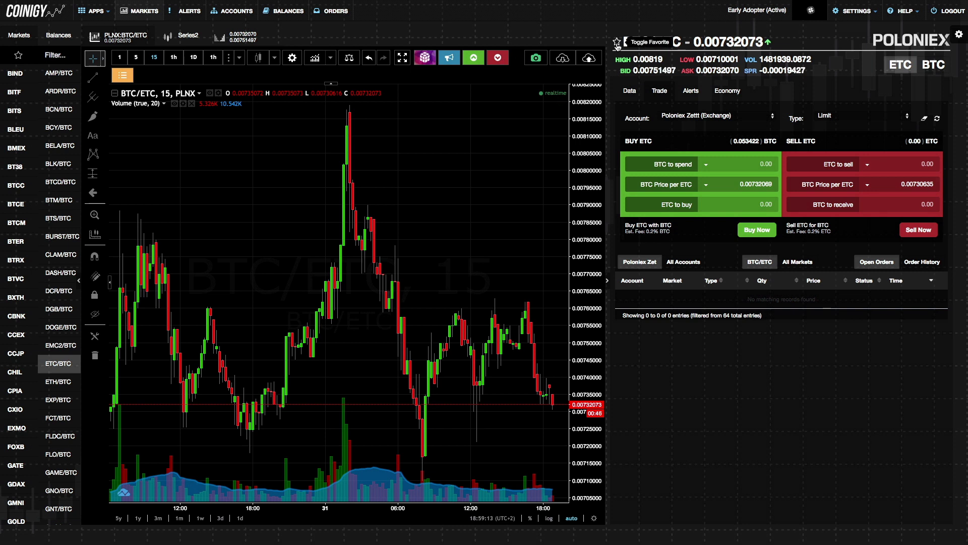
{"action": "left_click", "coordinate": [617, 43]}
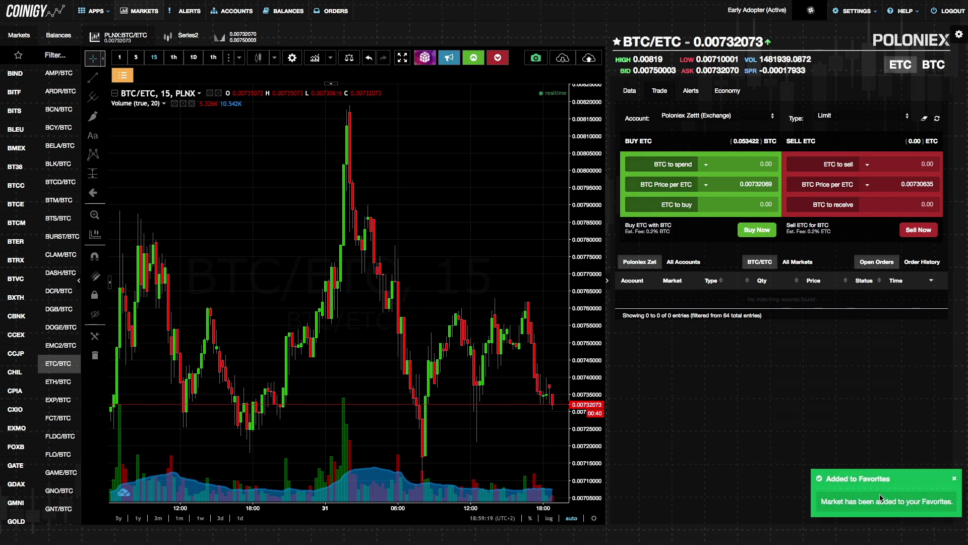
{"action": "left_click", "coordinate": [17, 59]}
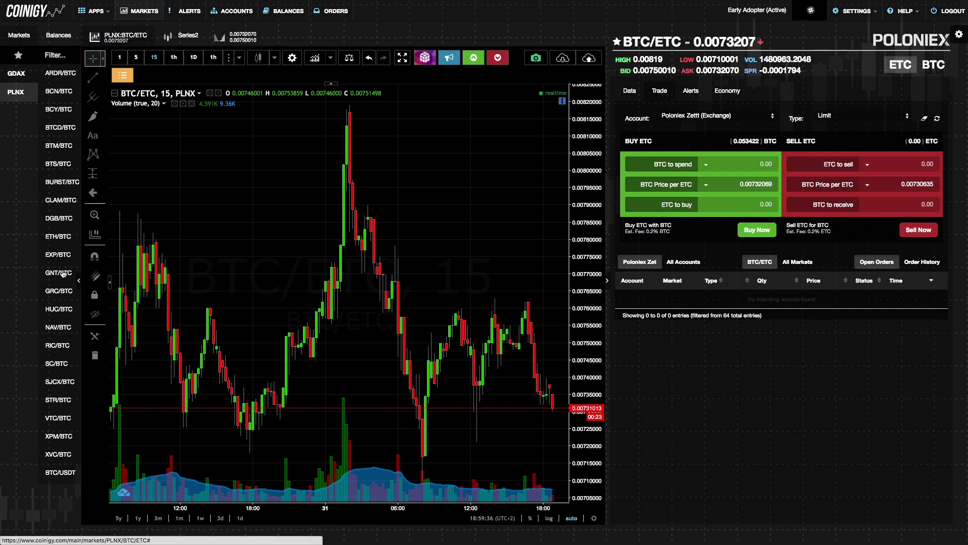
{"action": "left_click", "coordinate": [616, 43]}
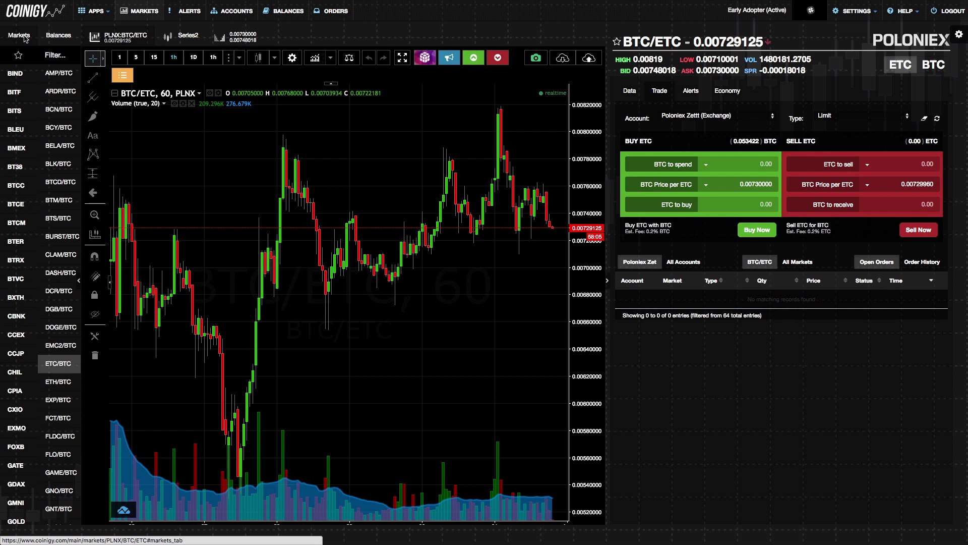
Show the coin balances beside the chart, and review the open orders and order history on the Orders page
{"action": "left_click", "coordinate": [59, 39]}
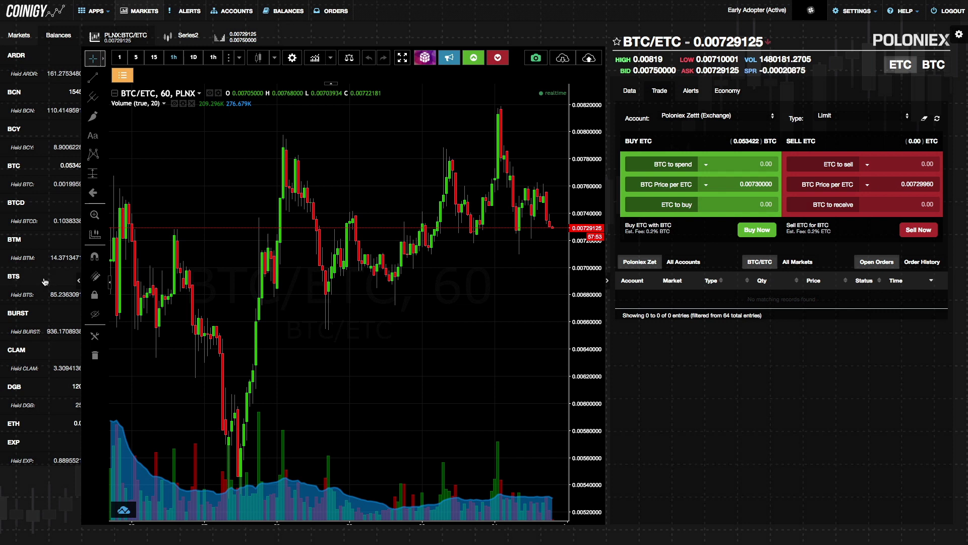
{"action": "left_click", "coordinate": [315, 19]}
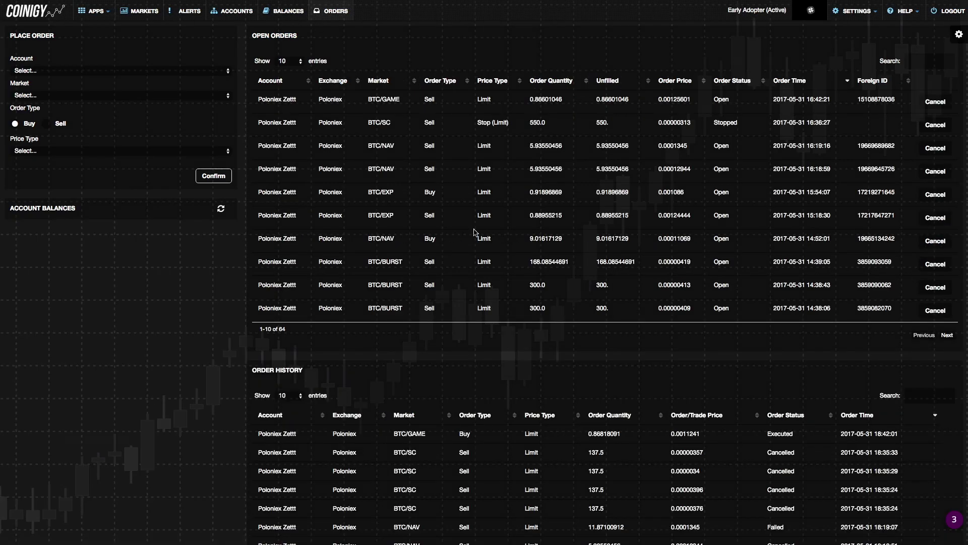
{"action": "scroll", "coordinate": [496, 384], "scroll_direction": "down", "scroll_amount": 3}
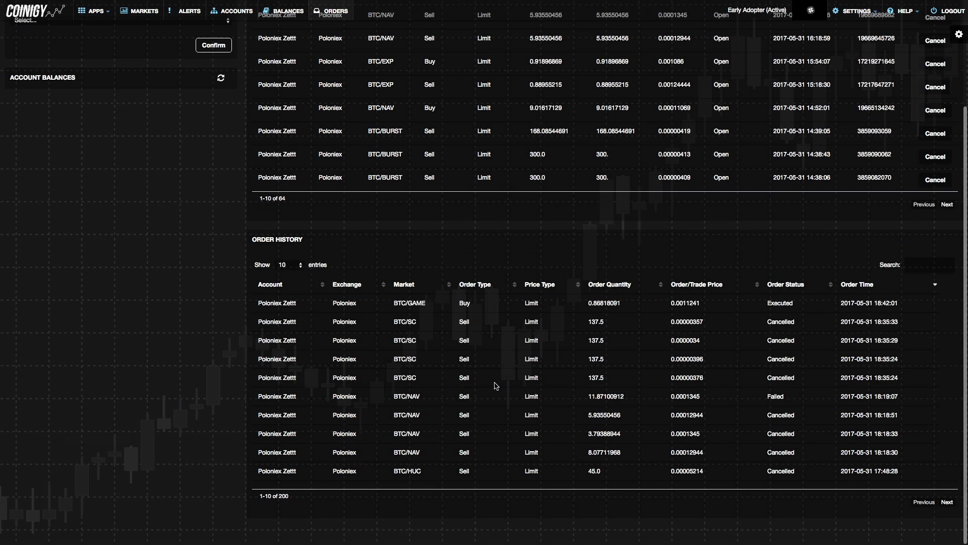
{"action": "scroll", "coordinate": [481, 383], "scroll_direction": "up", "scroll_amount": 3}
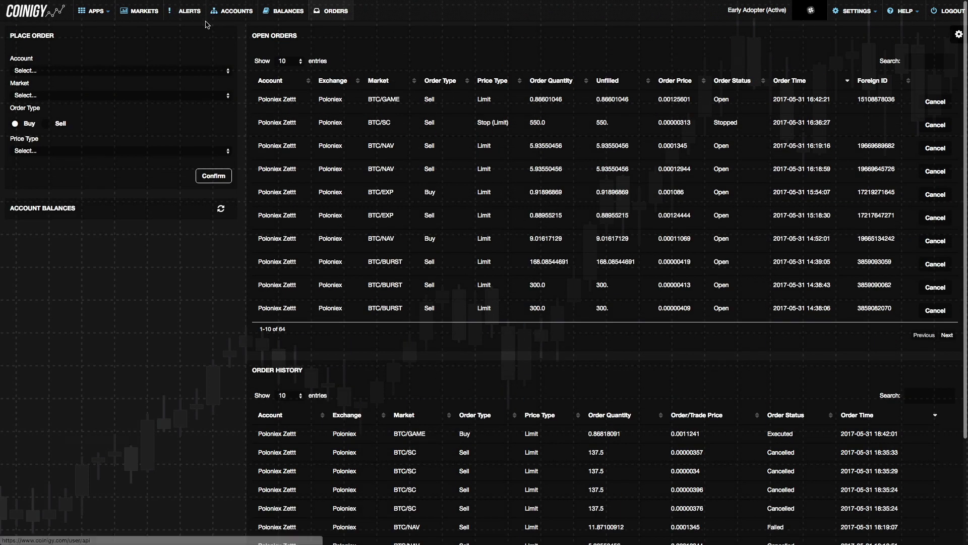
Return to the markets page, show the BTC/DASH order history, and copy the price 0.04810001 of the executed sell from 05-21 06:23:48
{"action": "left_click", "coordinate": [140, 11]}
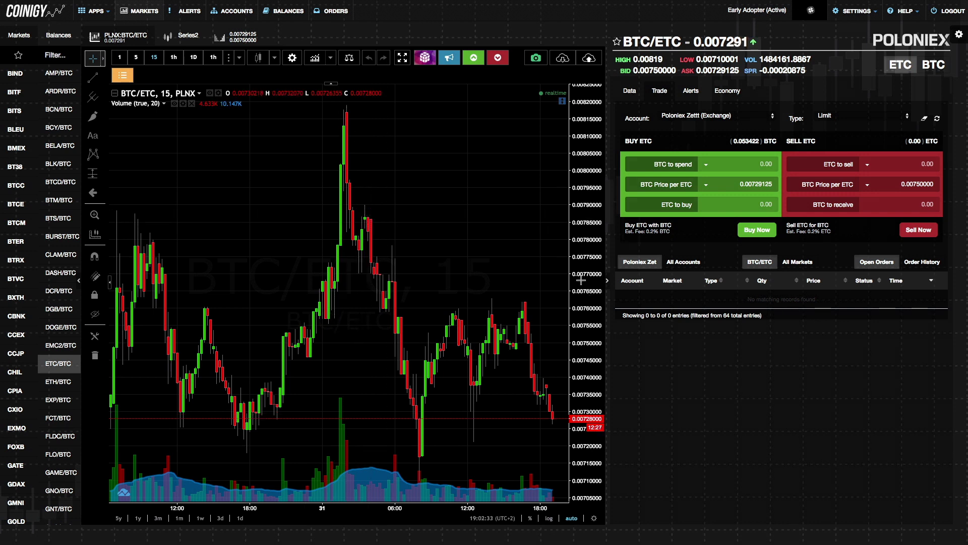
{"action": "left_click", "coordinate": [914, 263]}
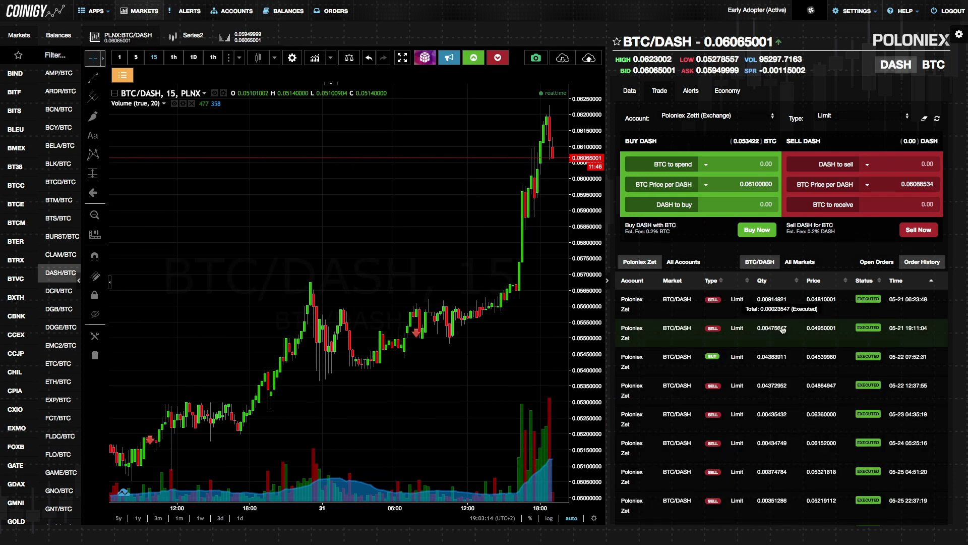
{"action": "double_click", "coordinate": [821, 299]}
{"action": "key", "text": "ctrl+c"}
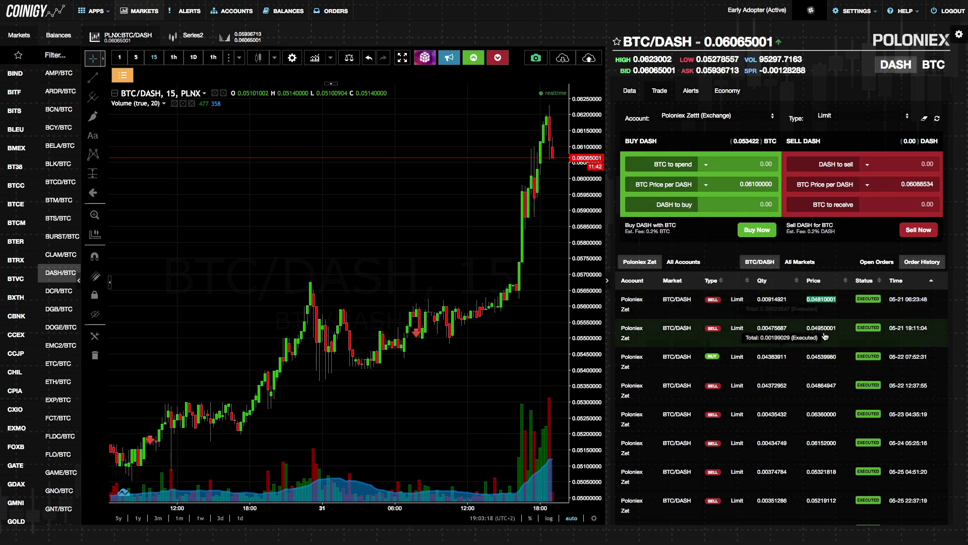
Set the BTC price per DASH in both the sell and buy forms to the copied 0.04810001
{"action": "left_click", "coordinate": [934, 184]}
{"action": "key", "text": "ctrl+a"}
{"action": "key", "text": "ctrl+v"}
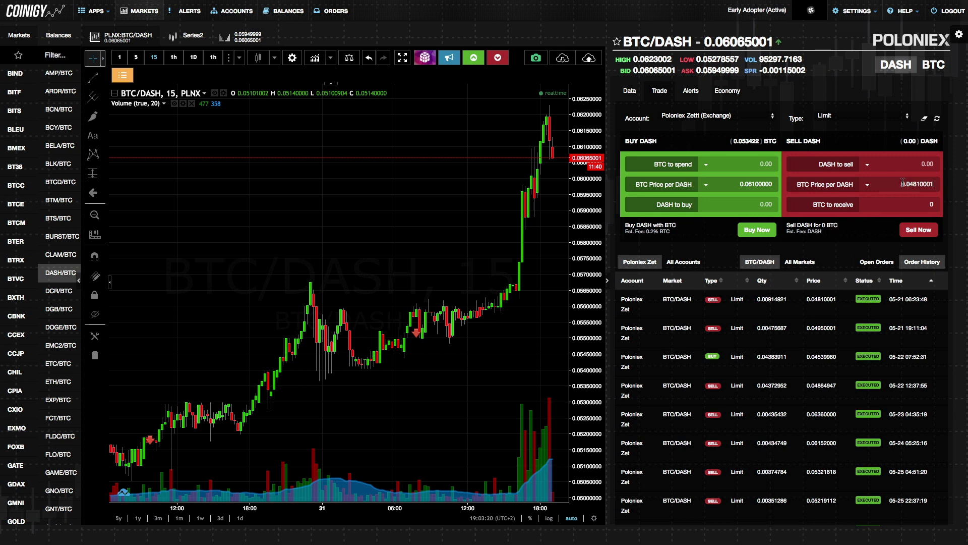
{"action": "left_click", "coordinate": [732, 184]}
{"action": "key", "text": "ctrl+a"}
{"action": "key", "text": "ctrl+v"}
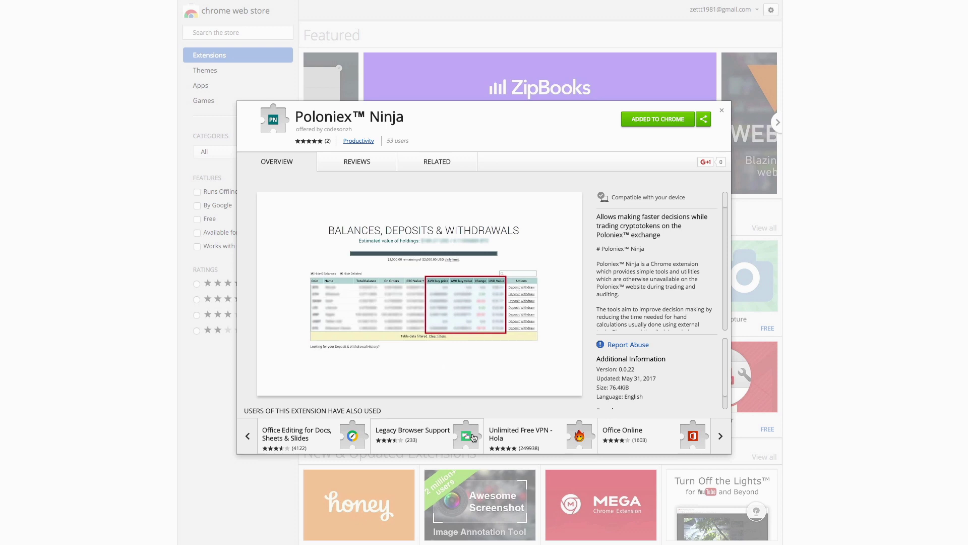
Examine the Poloniex Ninja columns in the Poloniex balances table, checking the Change values for Ardor, Bytecoin and DigiByte
{"action": "mouse_move", "coordinate": [463, 387]}
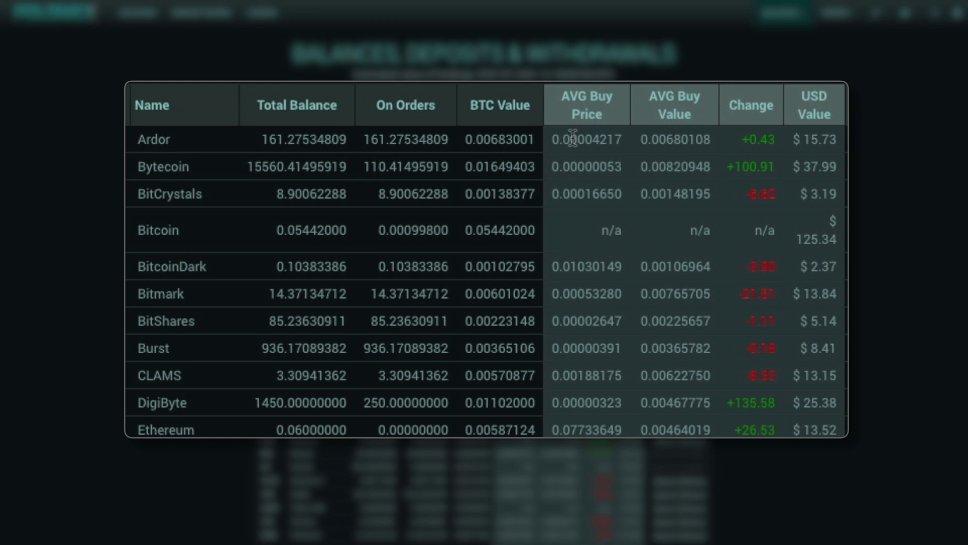
{"action": "double_click", "coordinate": [766, 139]}
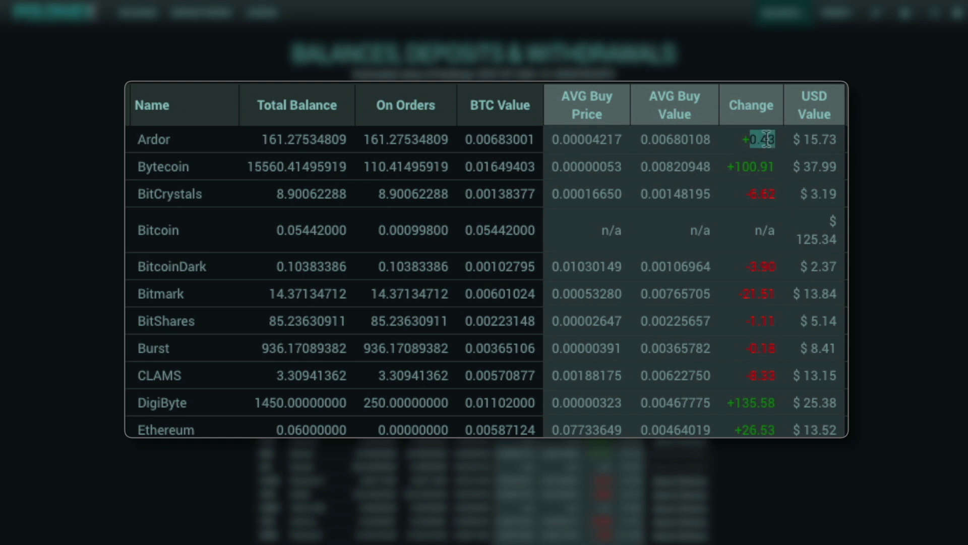
{"action": "left_click", "coordinate": [762, 144]}
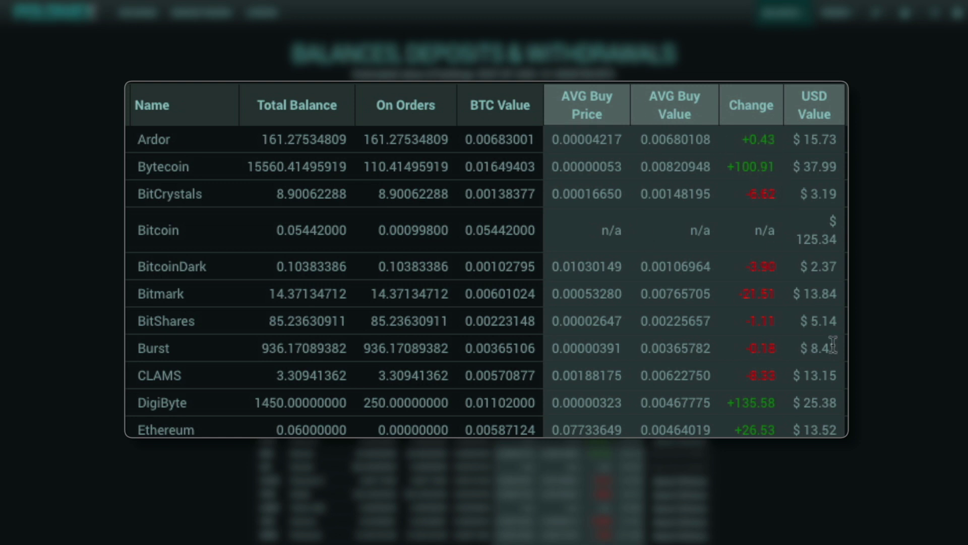
{"action": "double_click", "coordinate": [758, 166]}
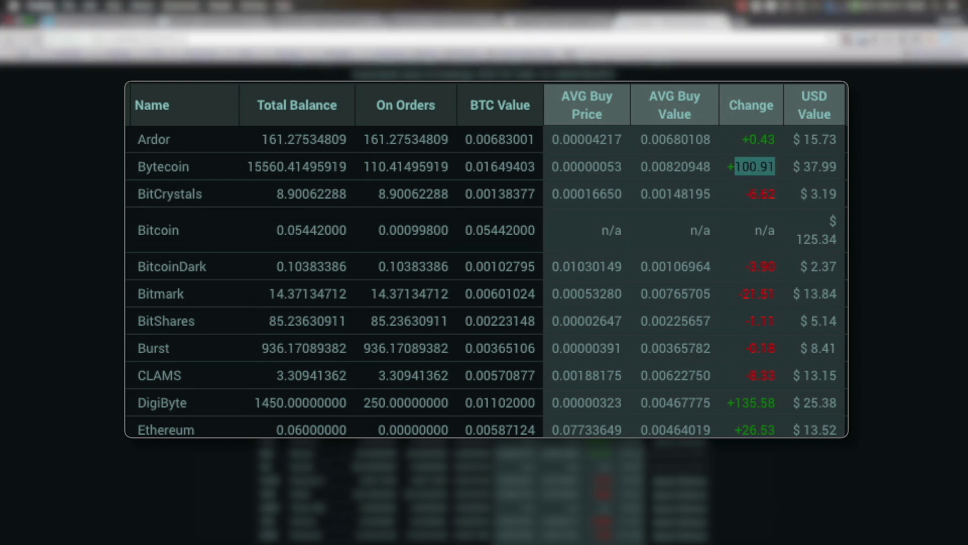
{"action": "double_click", "coordinate": [751, 402]}
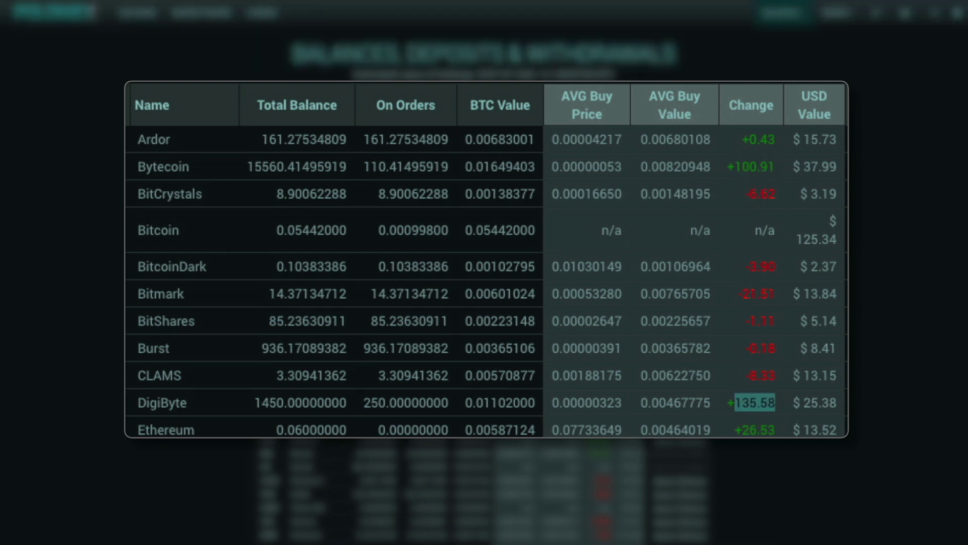
Open the Poloniex Ninja extension's settings for displaying extra balance columns
{"action": "left_click", "coordinate": [744, 408]}
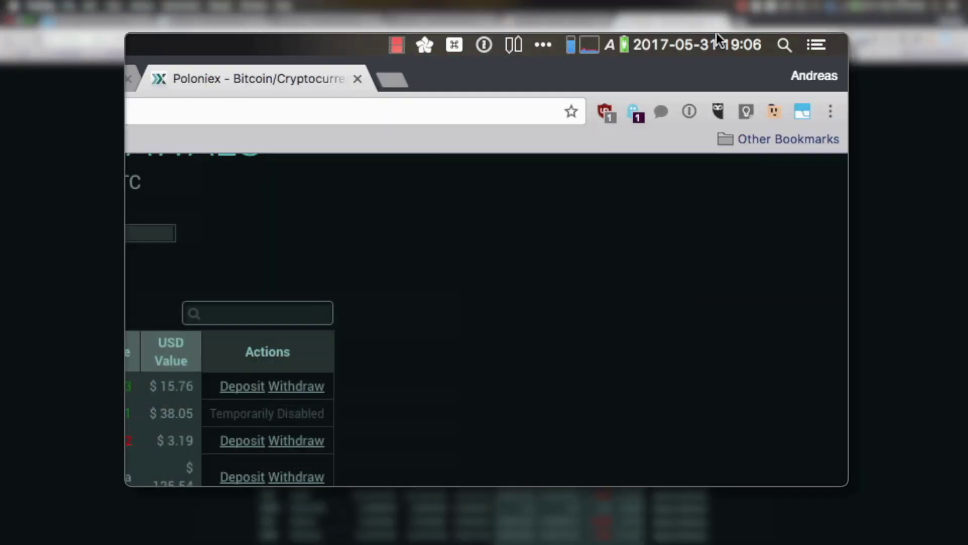
{"action": "left_click", "coordinate": [831, 111]}
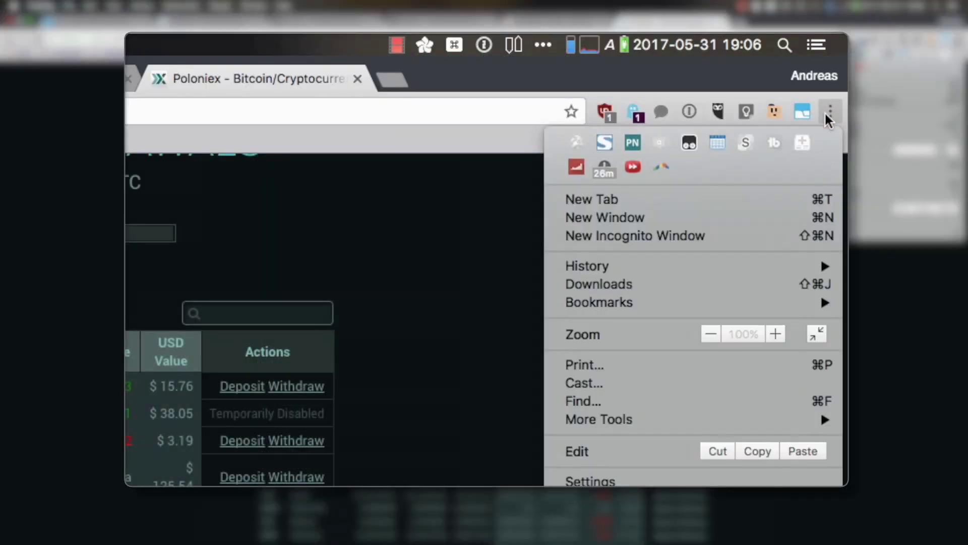
{"action": "left_click", "coordinate": [632, 165]}
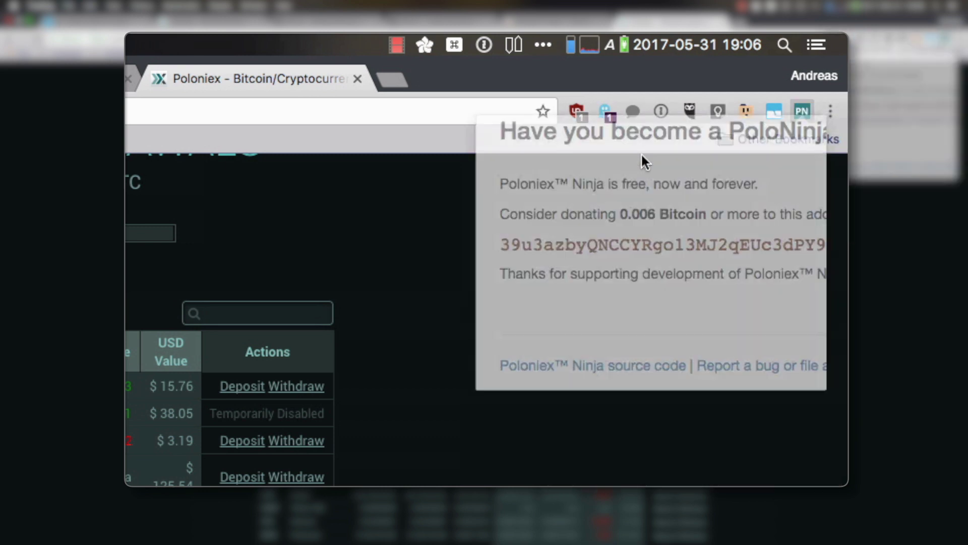
{"action": "left_click", "coordinate": [616, 160]}
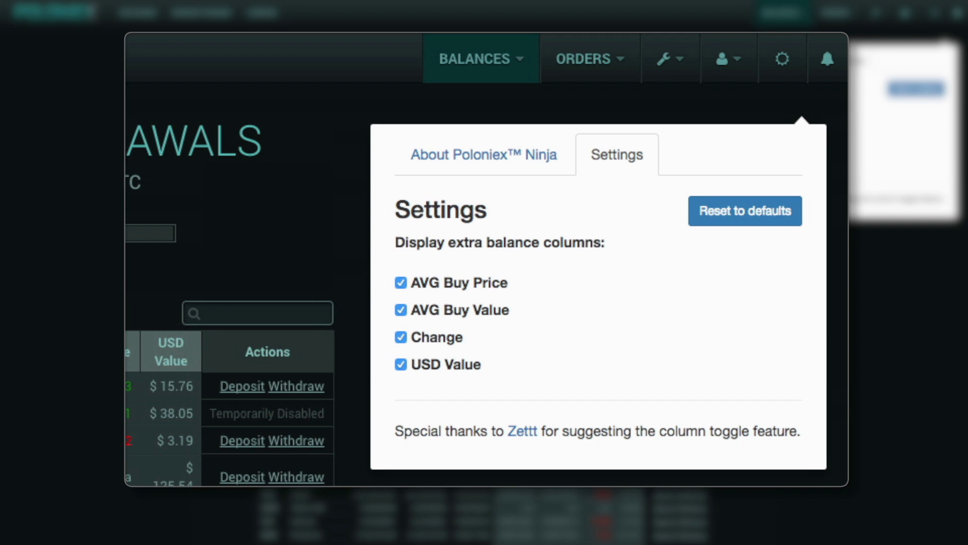
Hide the USD Value column from the Poloniex balances table and show it again
{"action": "left_click", "coordinate": [429, 366]}
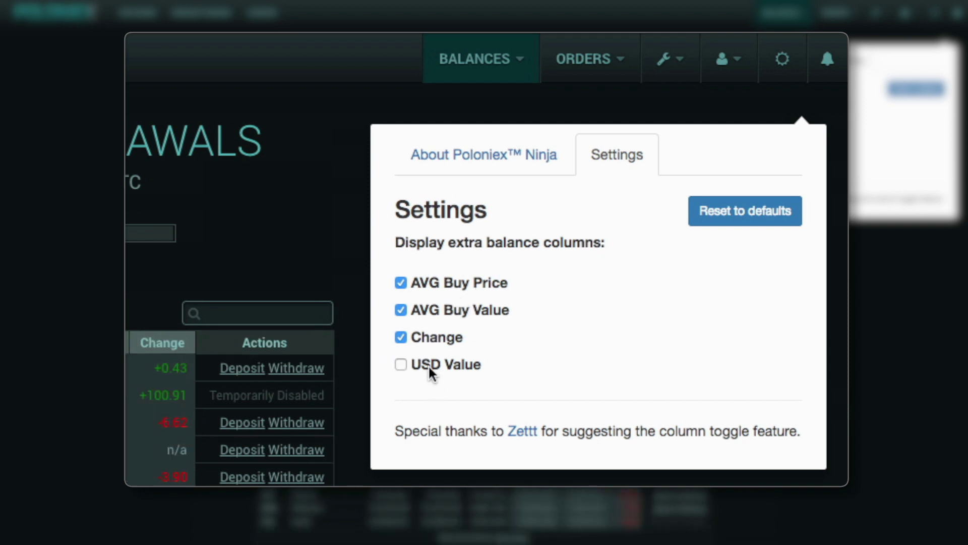
{"action": "left_click", "coordinate": [428, 365]}
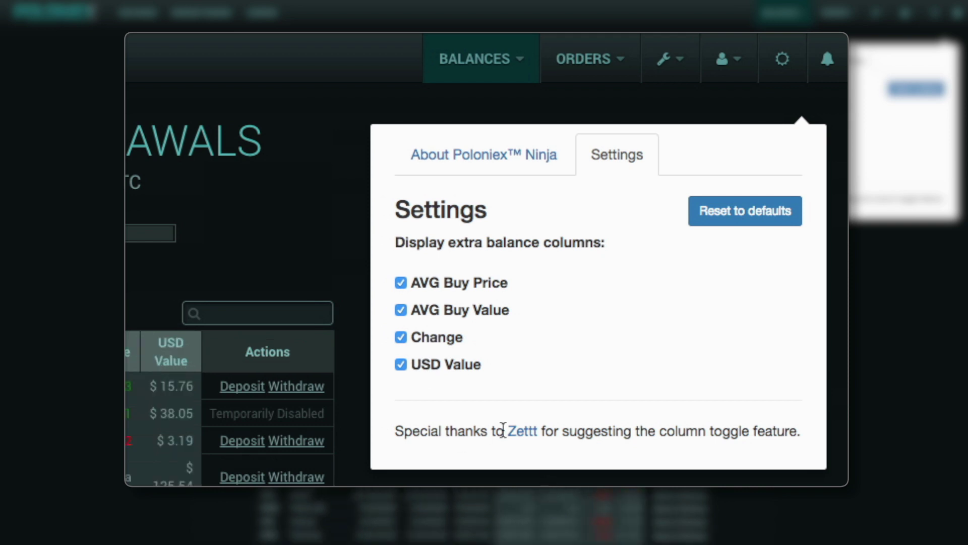
Review the column toggle credit and the About Poloniex Ninja information with its donation request, and close the extension popup
{"action": "left_click_drag", "start_coordinate": [499, 430], "coordinate": [648, 431]}
{"action": "left_click", "coordinate": [638, 446]}
{"action": "left_click", "coordinate": [458, 156]}
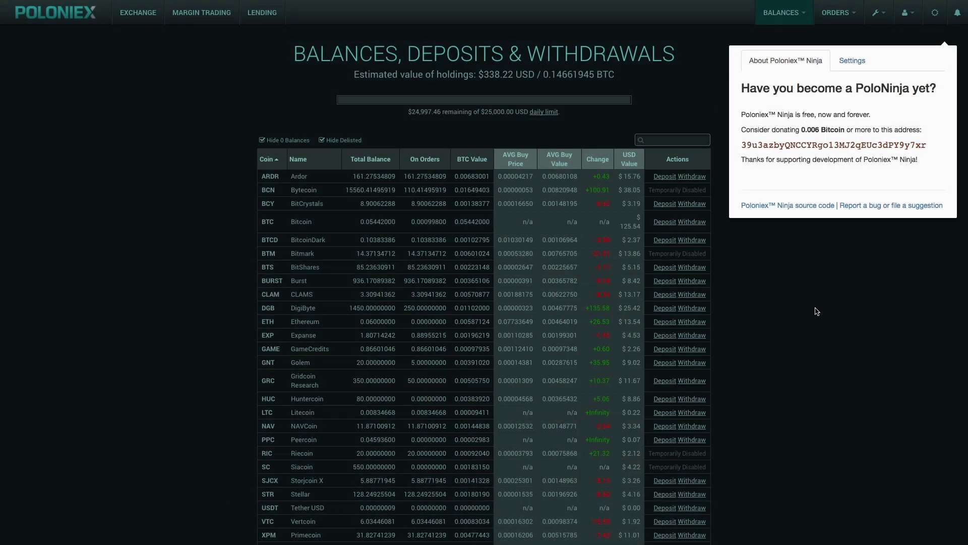
{"action": "left_click", "coordinate": [817, 311]}
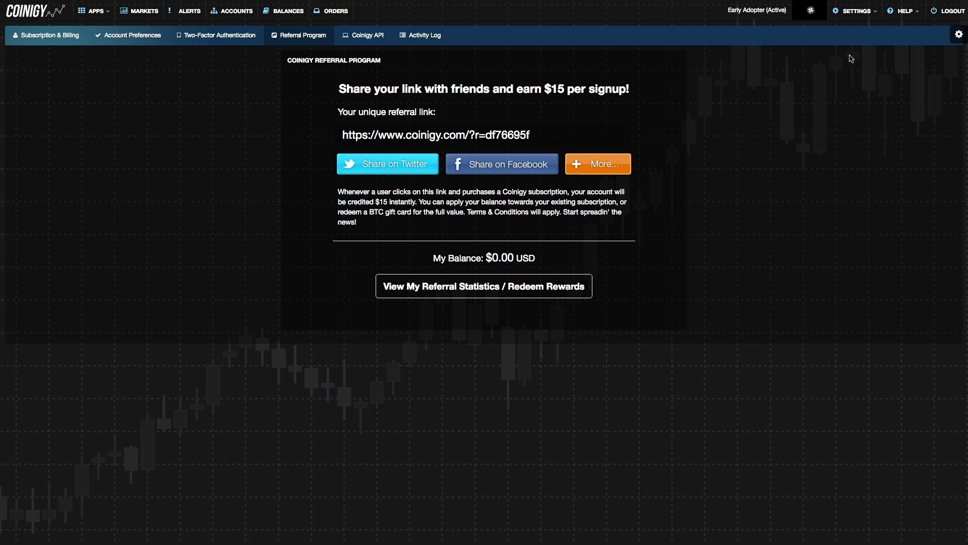
Show Coinigy's help options for the knowledgebase, support tickets and bug reports
{"action": "left_click", "coordinate": [896, 12]}
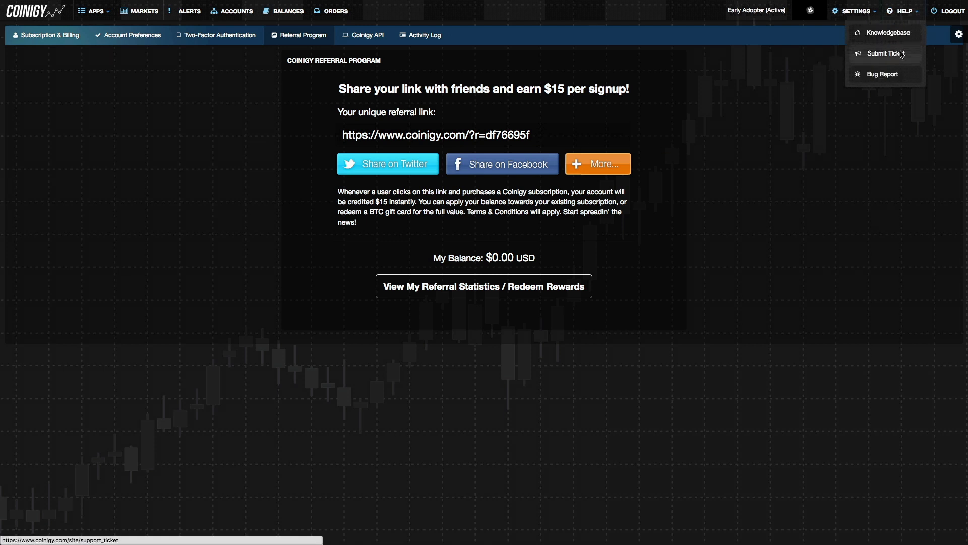